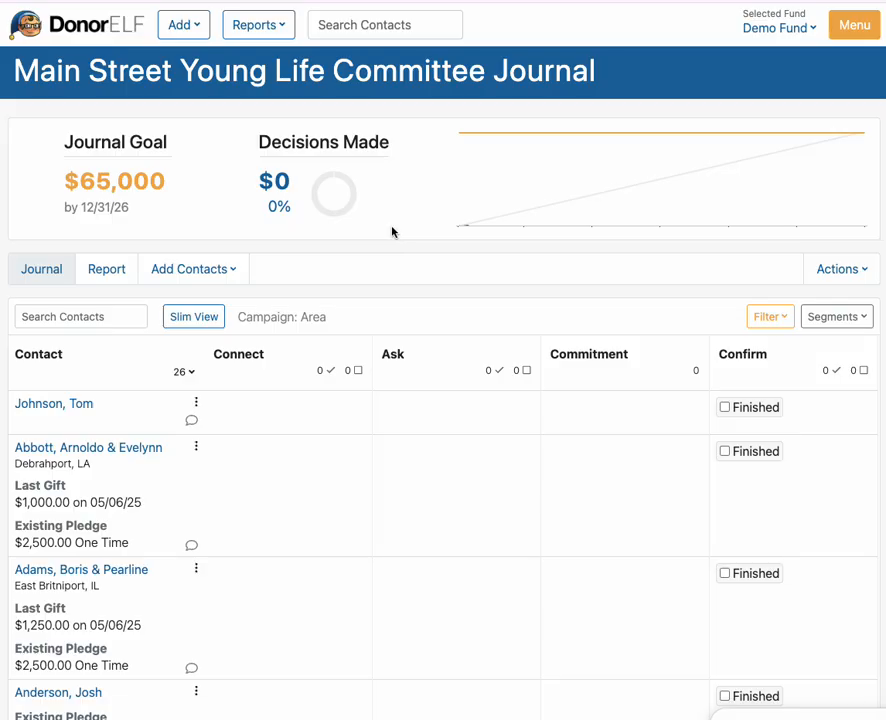
- Return from the committee journal to the Demo Fund dashboard
left_click(72, 30)
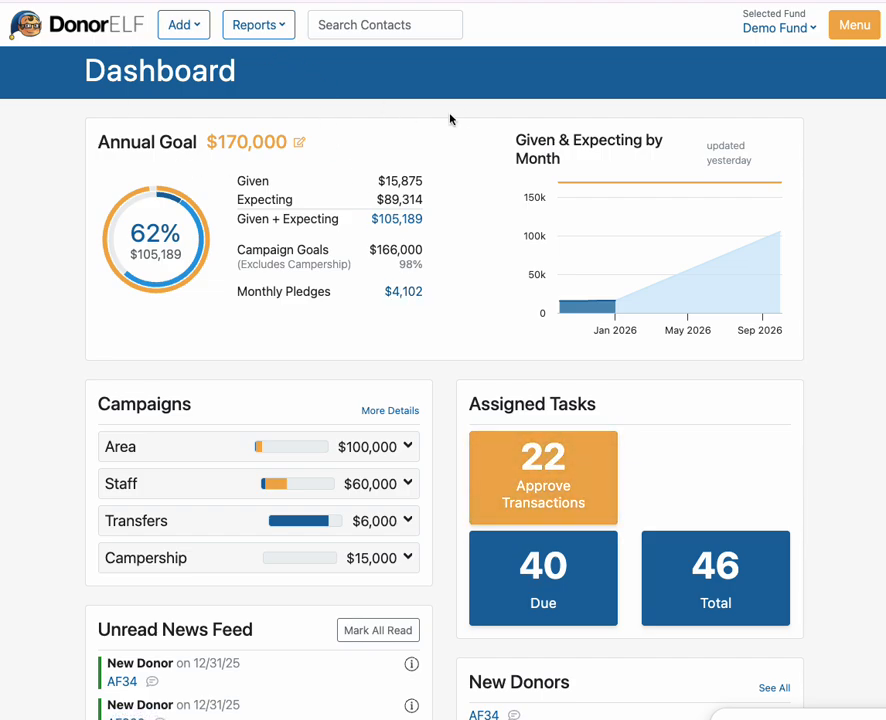
- Show the Reports dropdown in the Dashboard's top bar
left_click(263, 32)
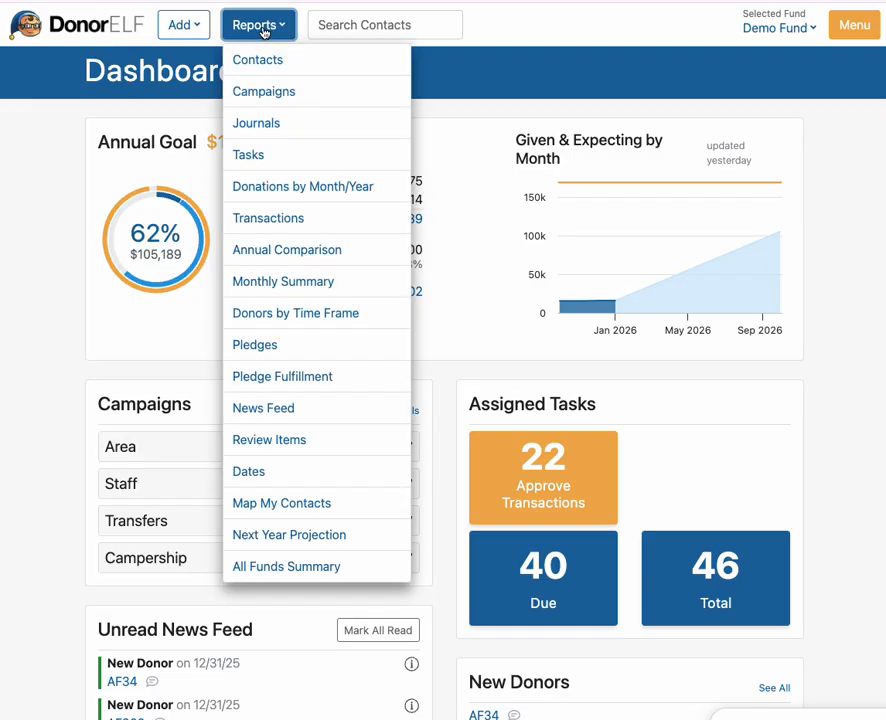
- Go to Reports > Journals and pick the Main Street Young Life Committee Journal
left_click(270, 130)
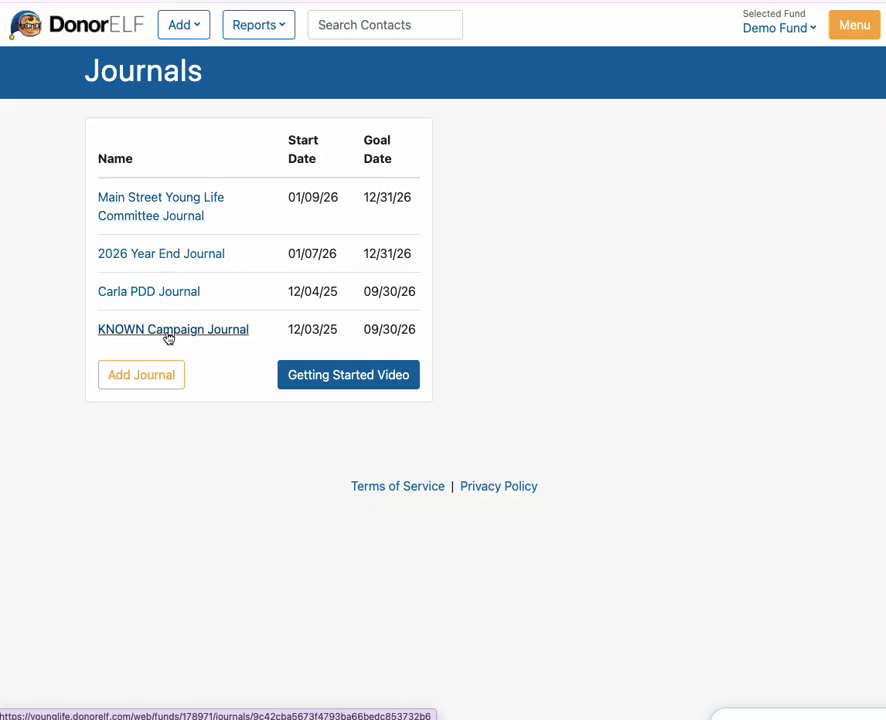
left_click(172, 209)
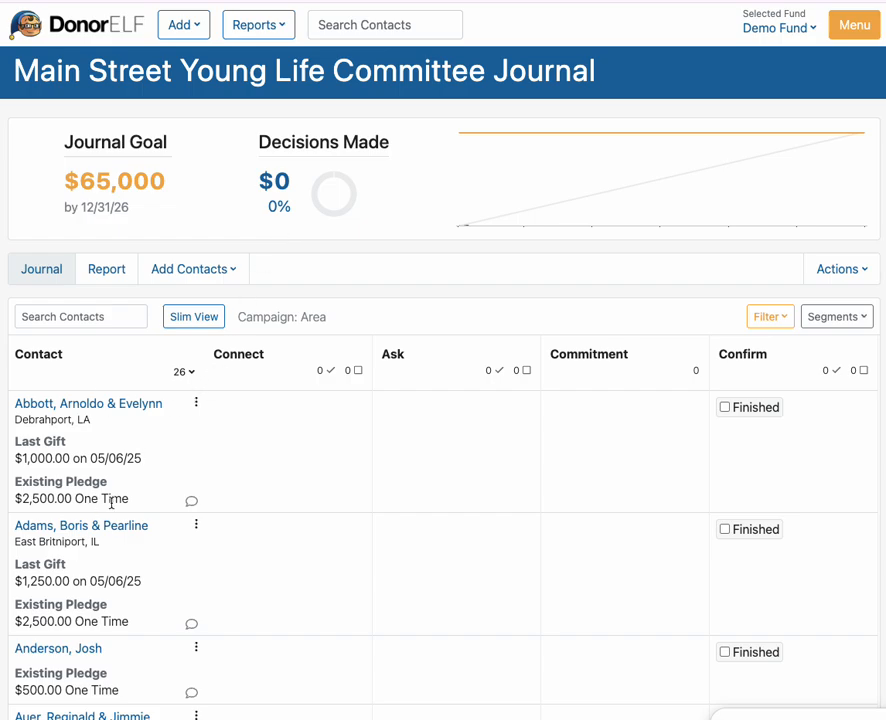
- Show the journal's Add Contacts menu with Create Contact and From Existing Contacts
scroll(218, 501, "down", 3)
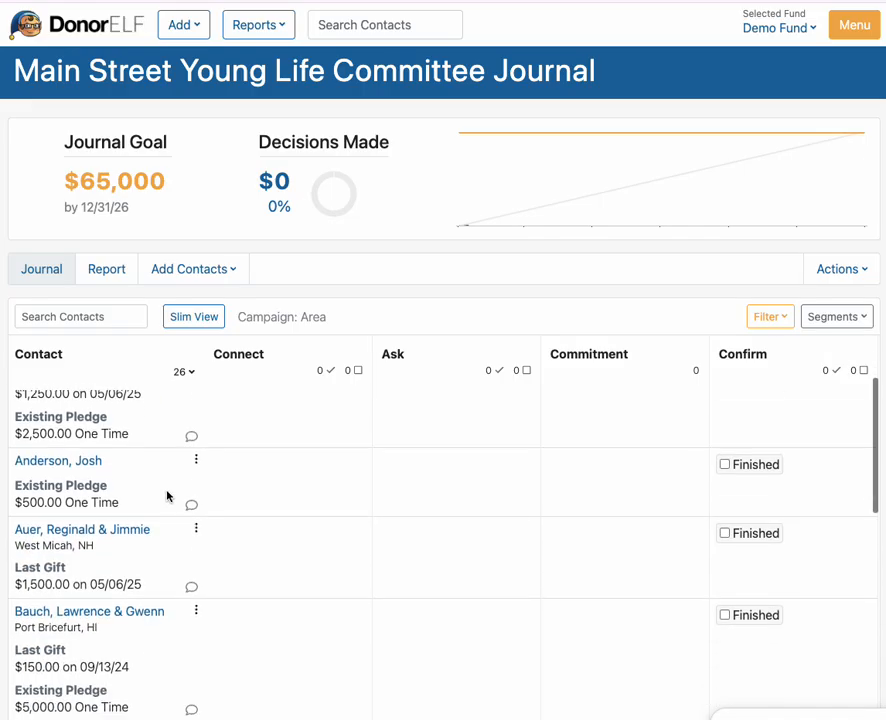
scroll(200, 500, "up", 3)
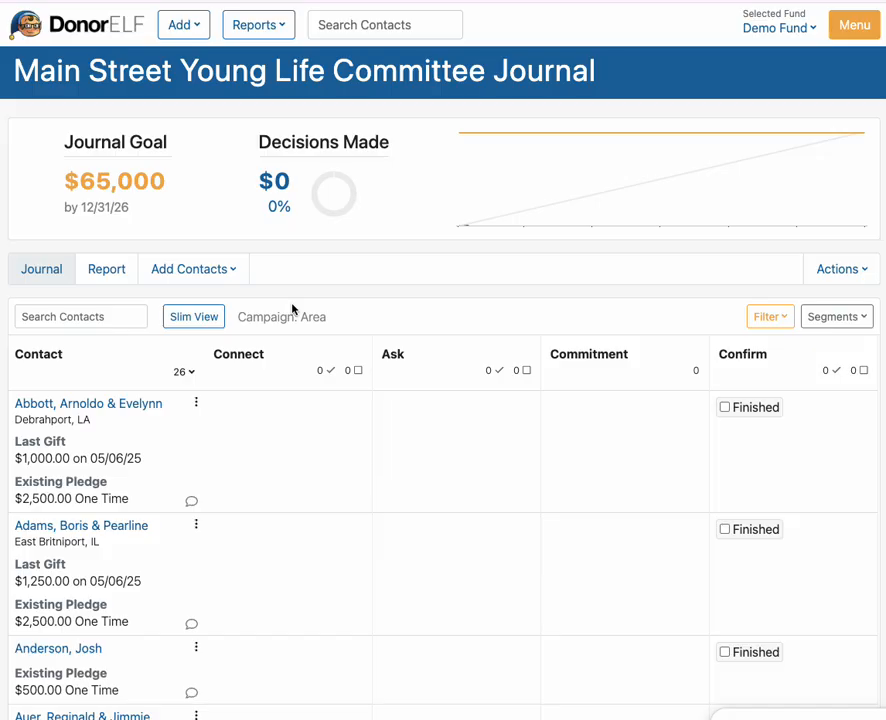
left_click(213, 278)
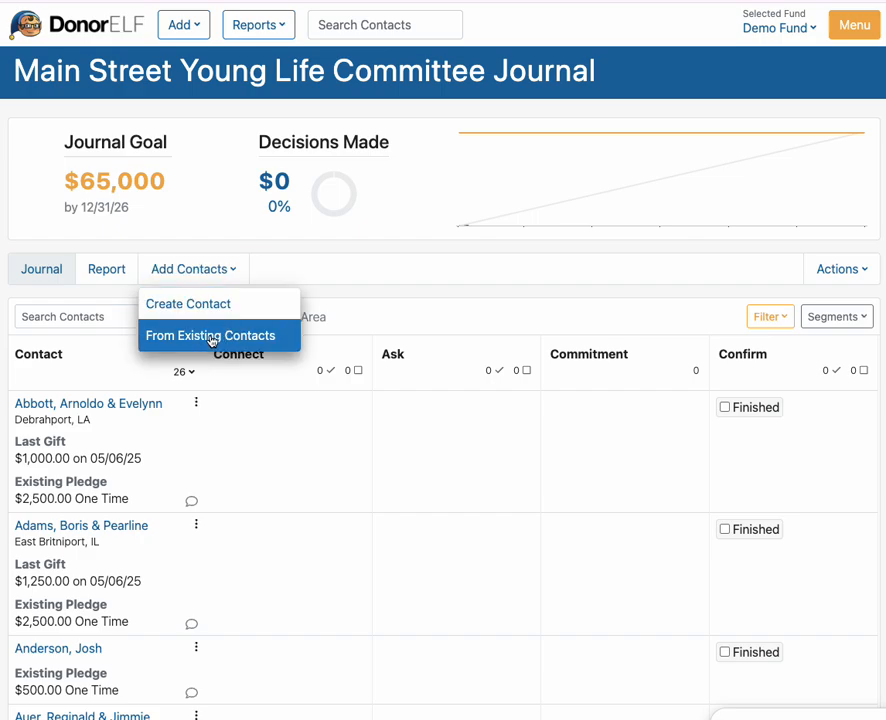
- Add one existing household contact to the journal, bringing it to 27 contacts
left_click(213, 338)
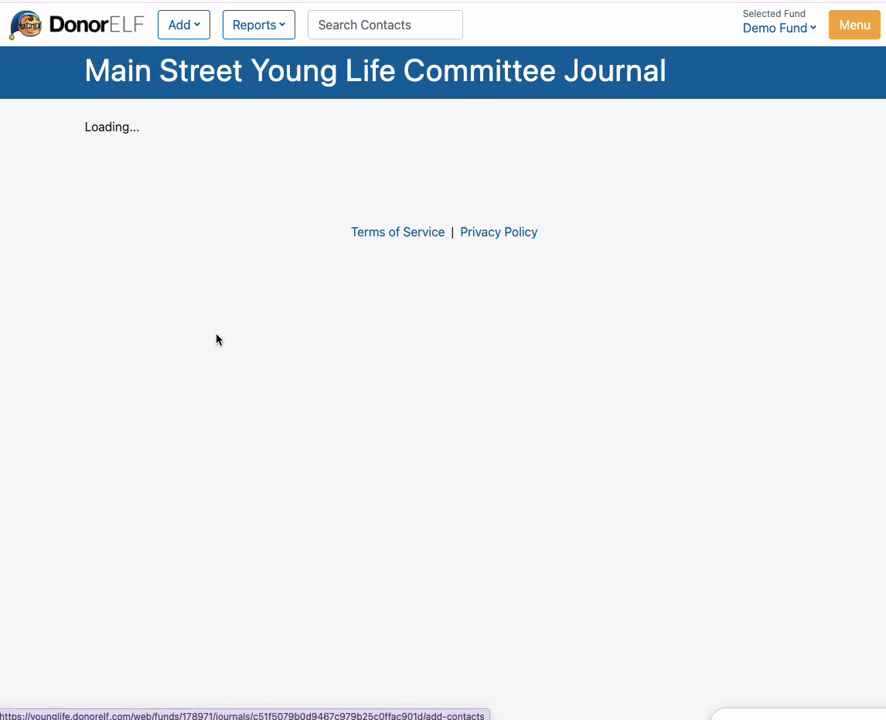
scroll(260, 427, "down", 5)
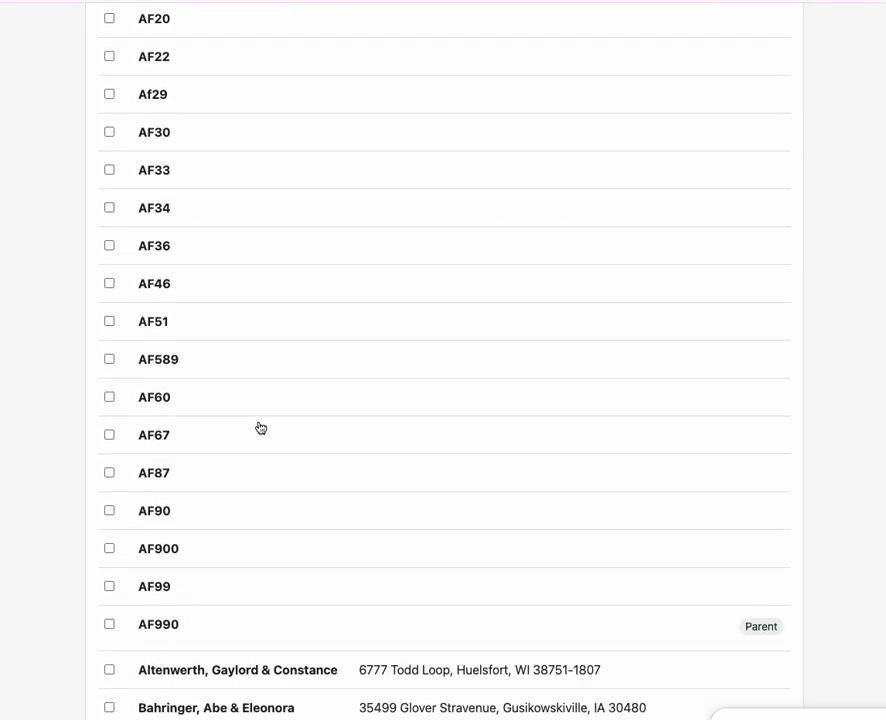
scroll(260, 427, "down", 9)
scroll(261, 422, "up", 10)
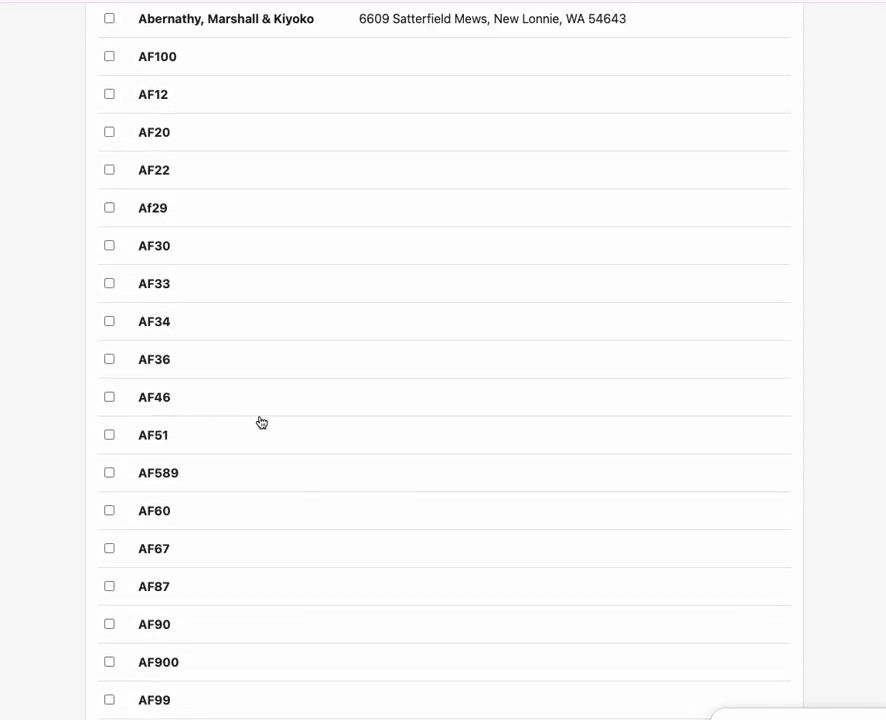
scroll(261, 423, "up", 5)
left_click(254, 324)
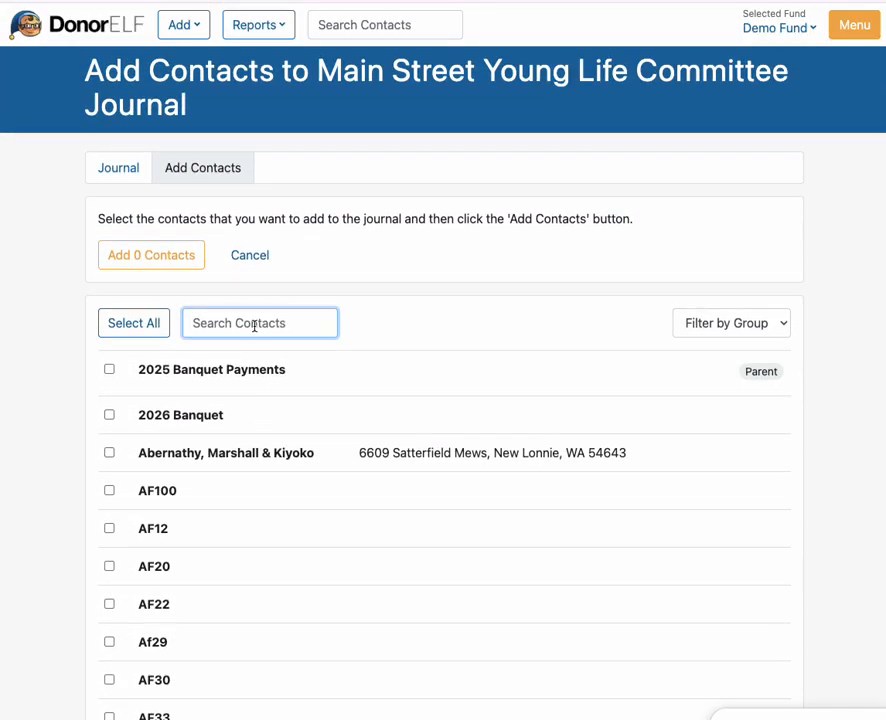
scroll(269, 352, "down", 1)
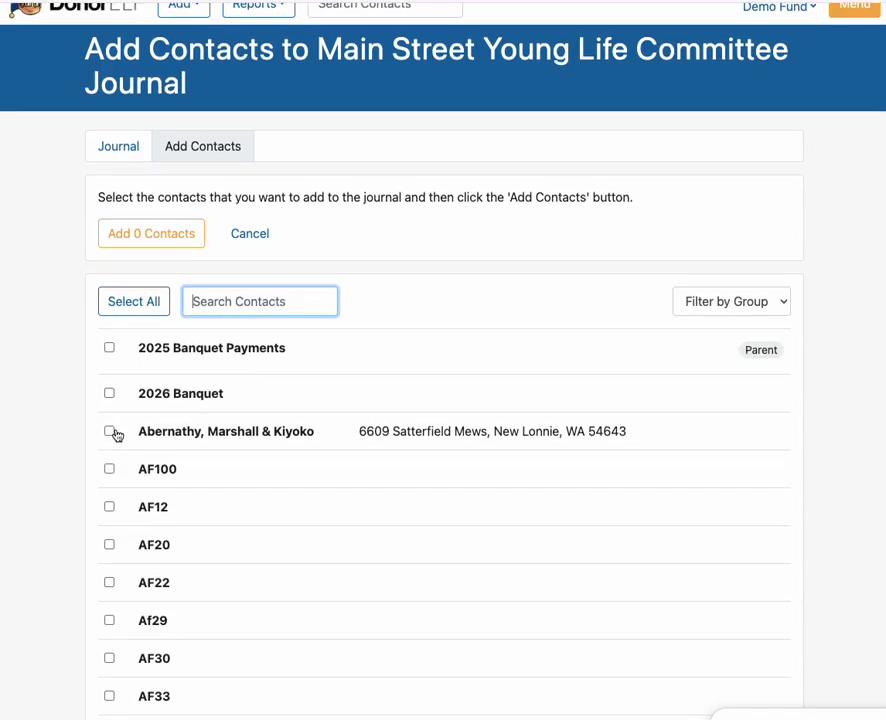
left_click(110, 432)
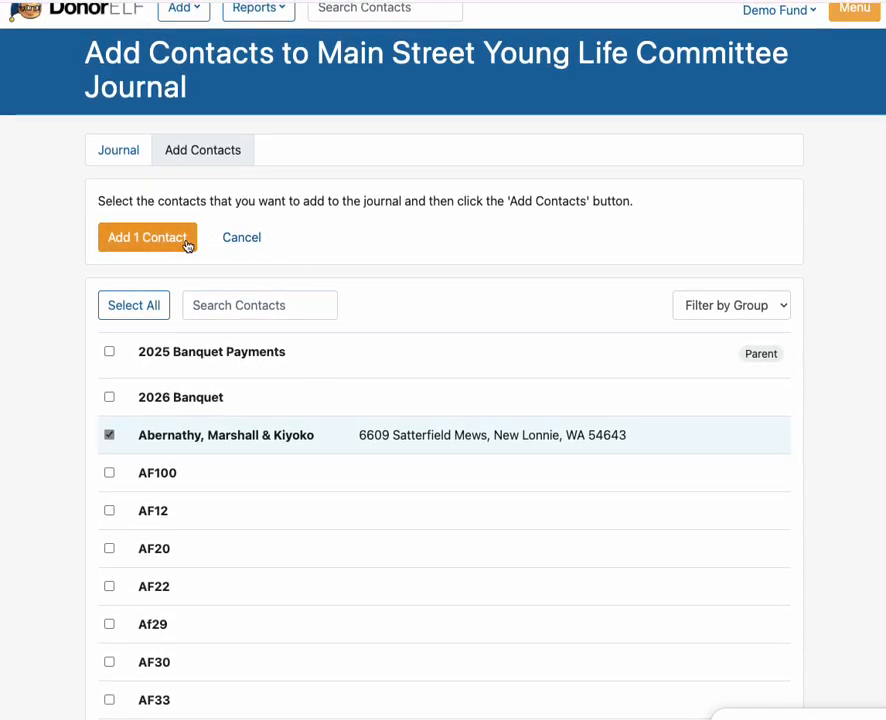
left_click(186, 244)
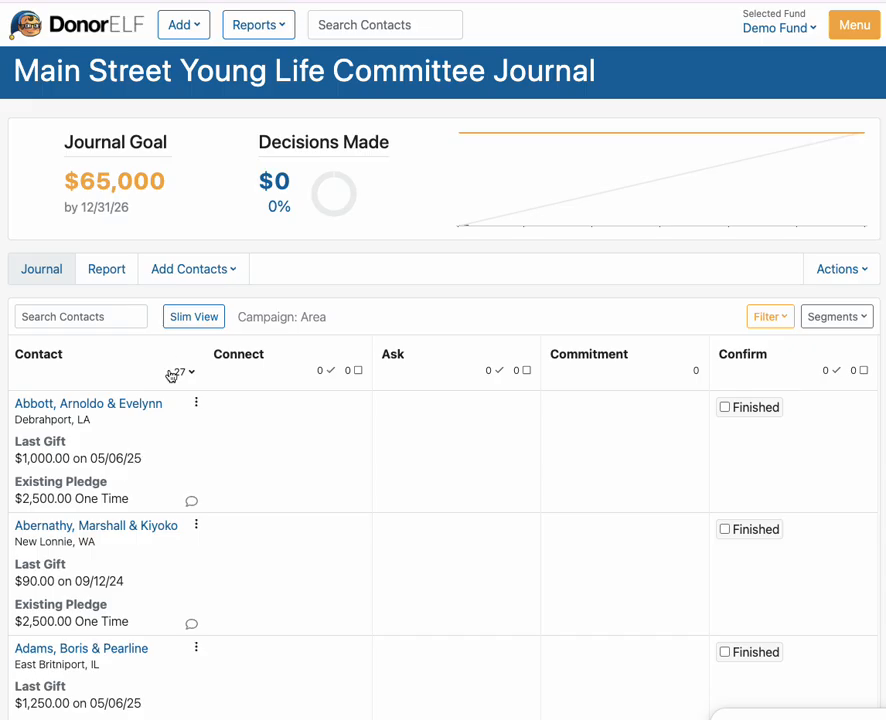
left_click(194, 270)
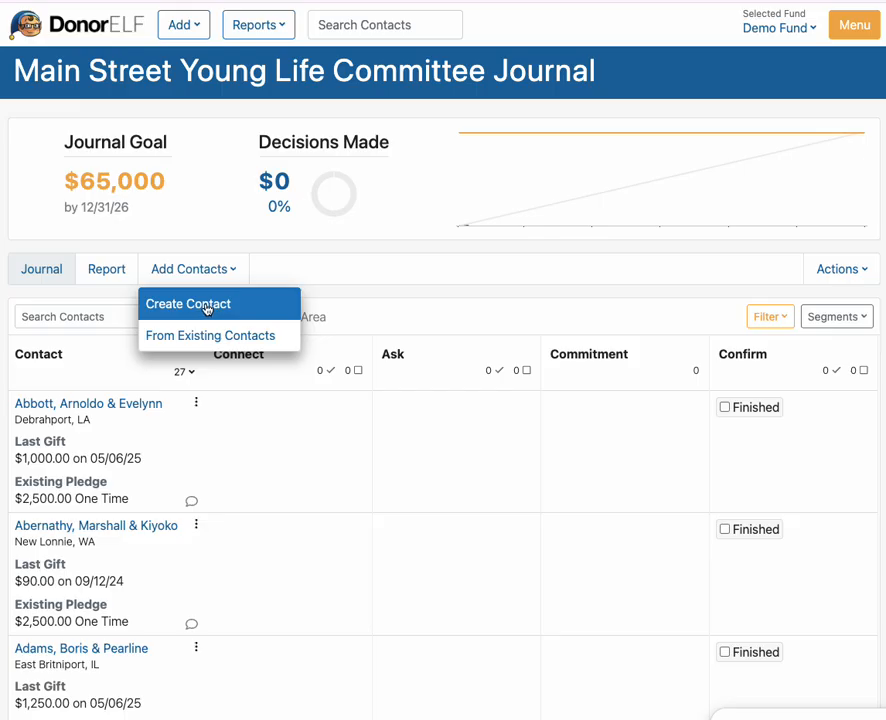
- Create a new contact with the contact's first and last name and save it into the journal
left_click(205, 308)
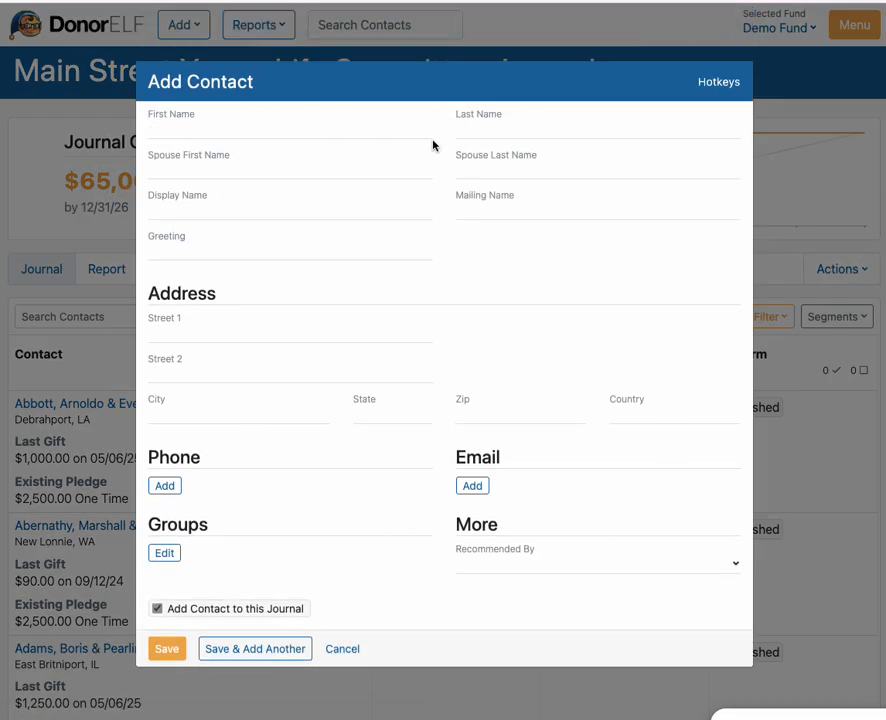
key("Tab")
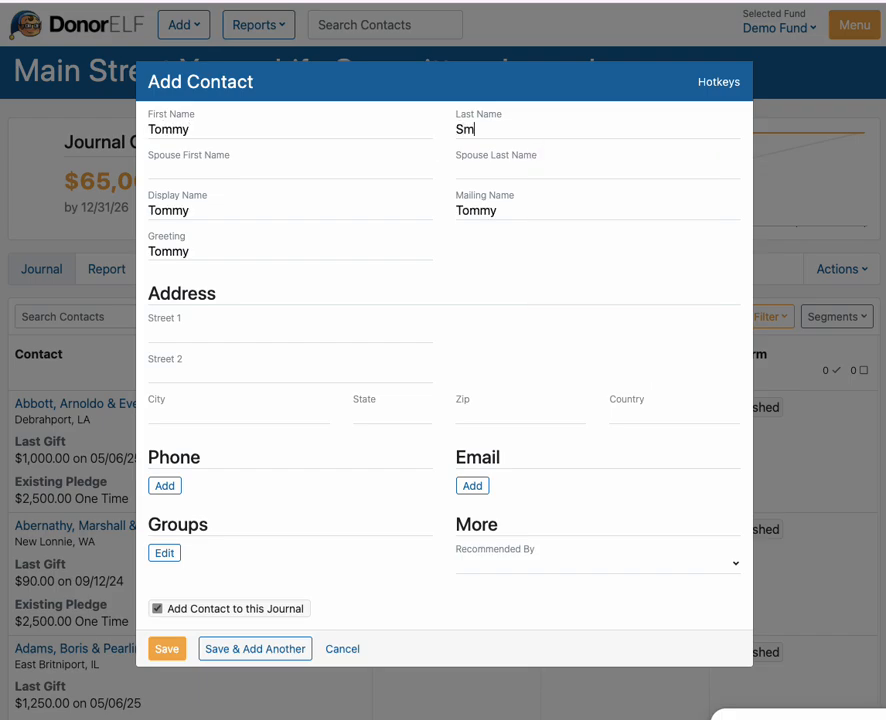
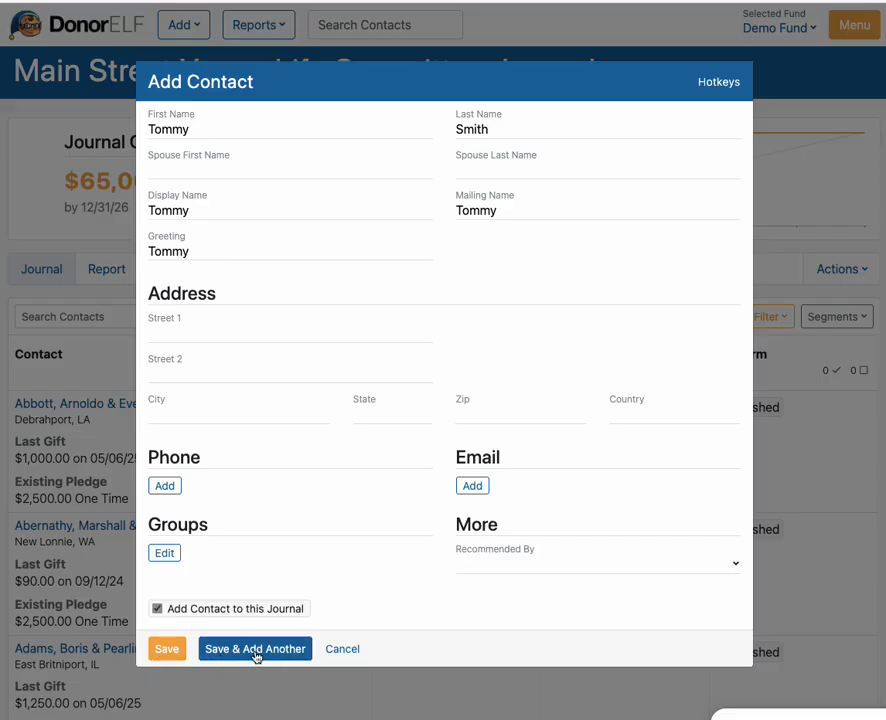
left_click(167, 650)
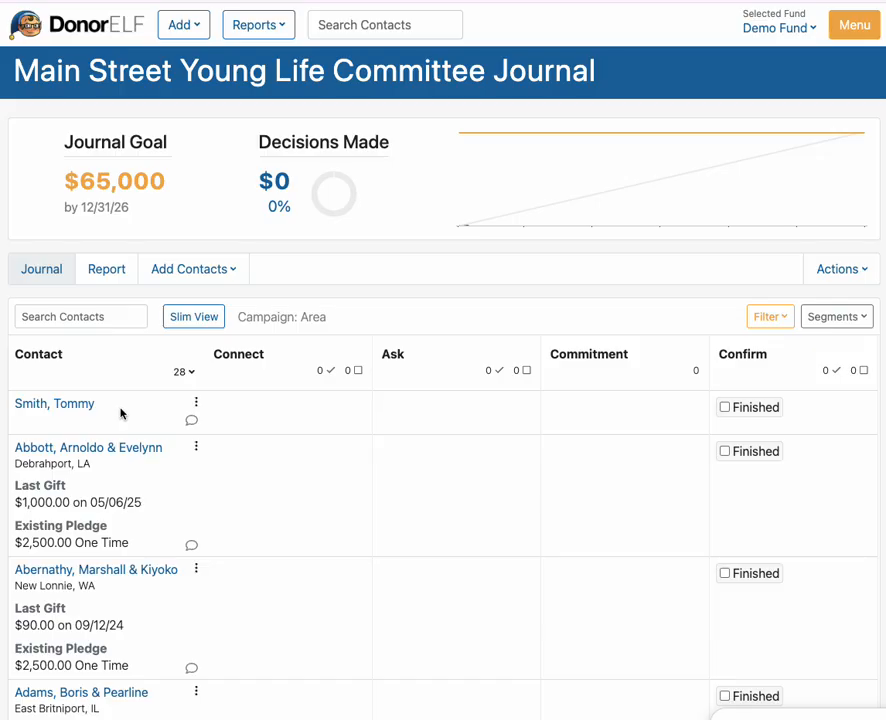
- Assign the new contact to the Bella journal segment from its summary card
left_click(852, 317)
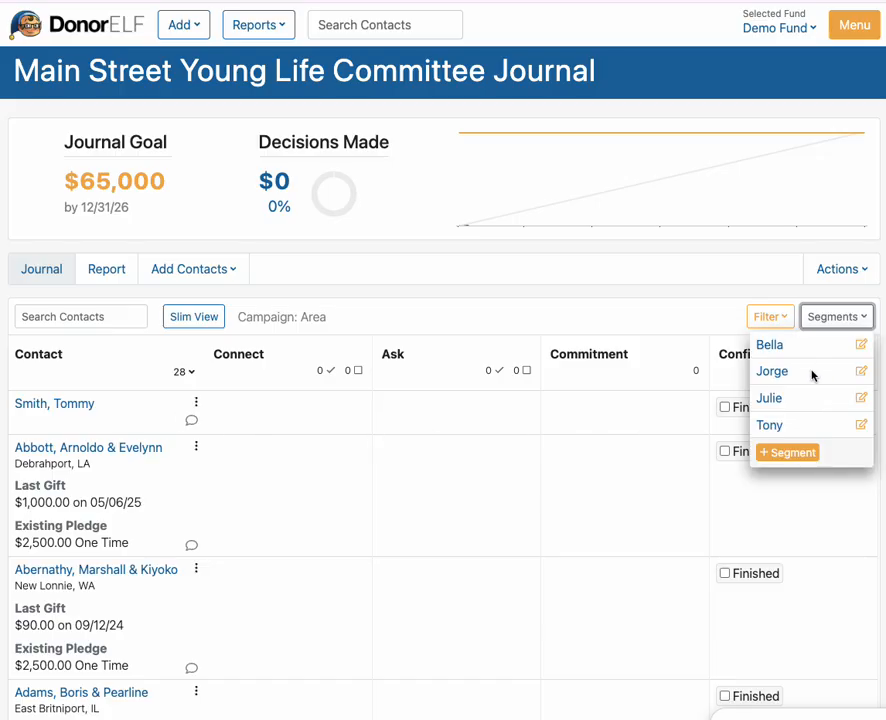
left_click(678, 332)
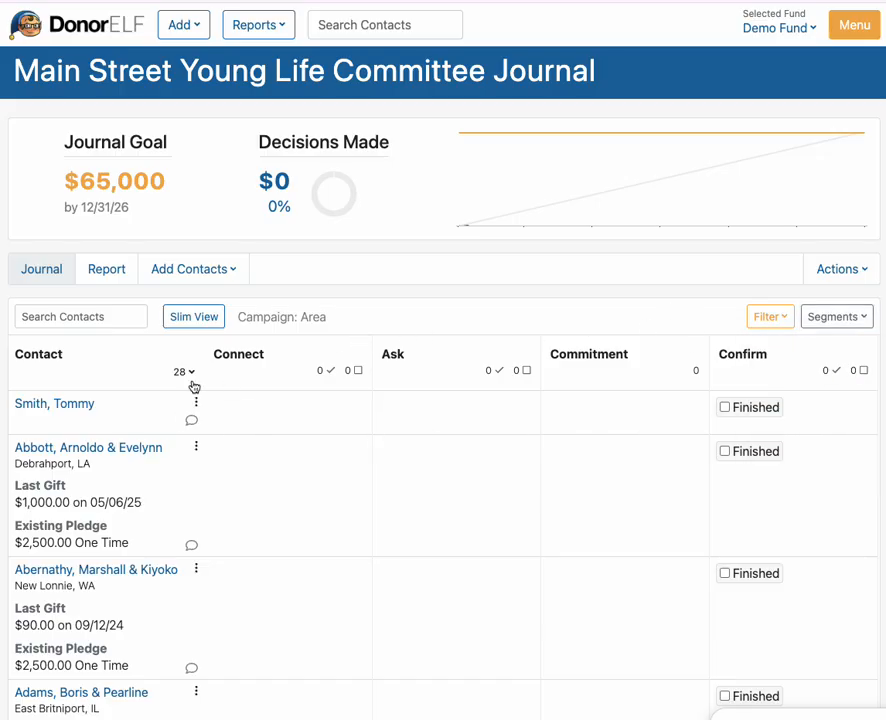
left_click(74, 409)
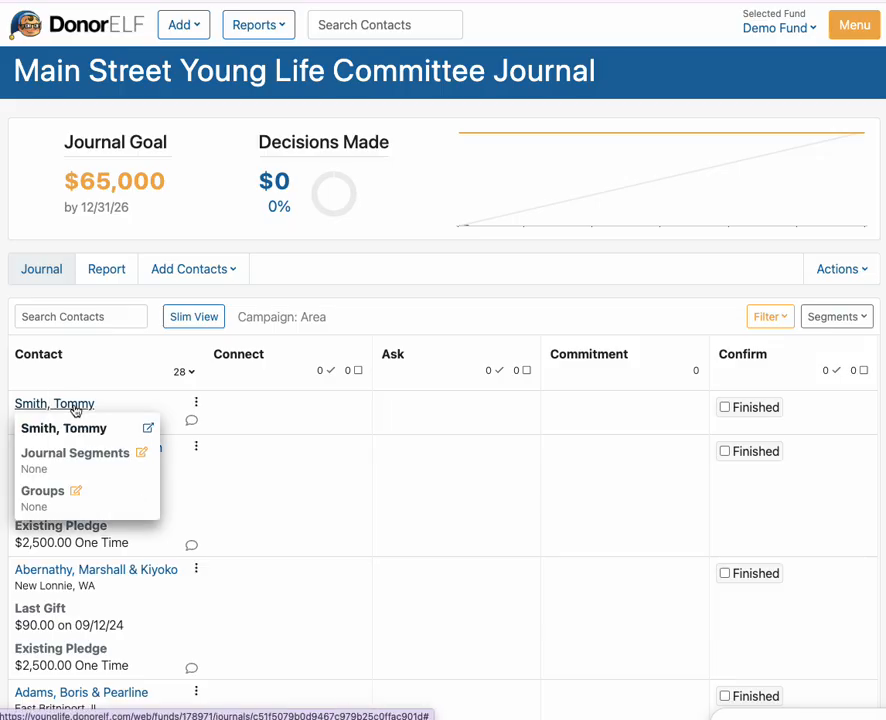
left_click(142, 455)
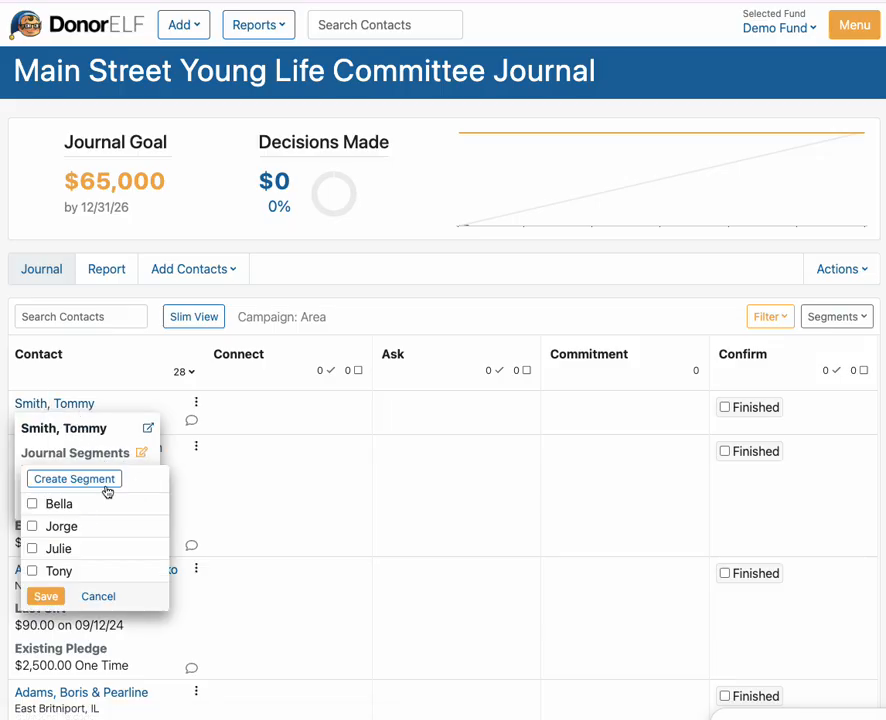
left_click(32, 504)
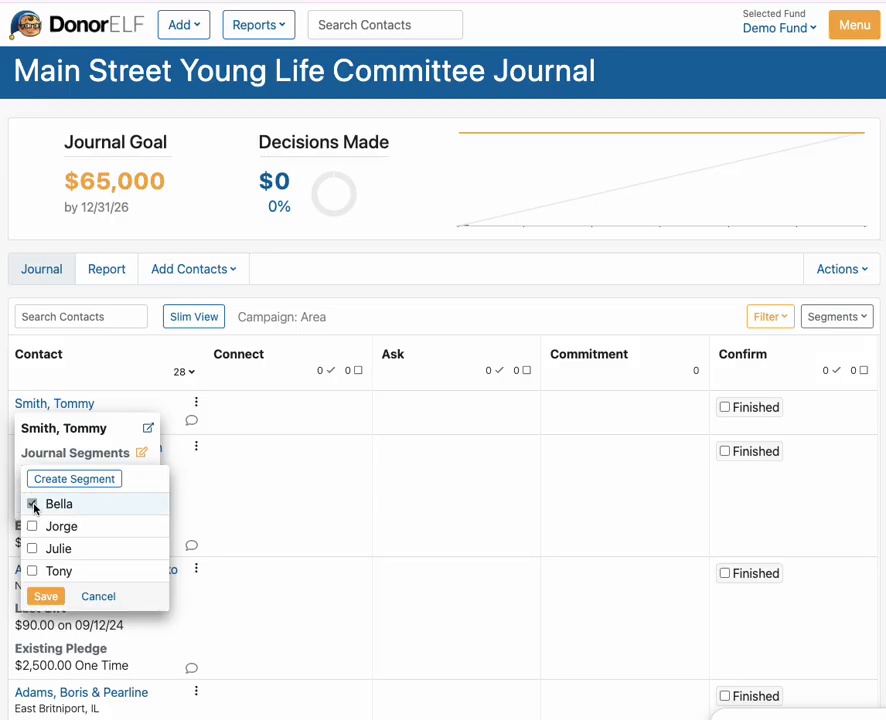
left_click(47, 600)
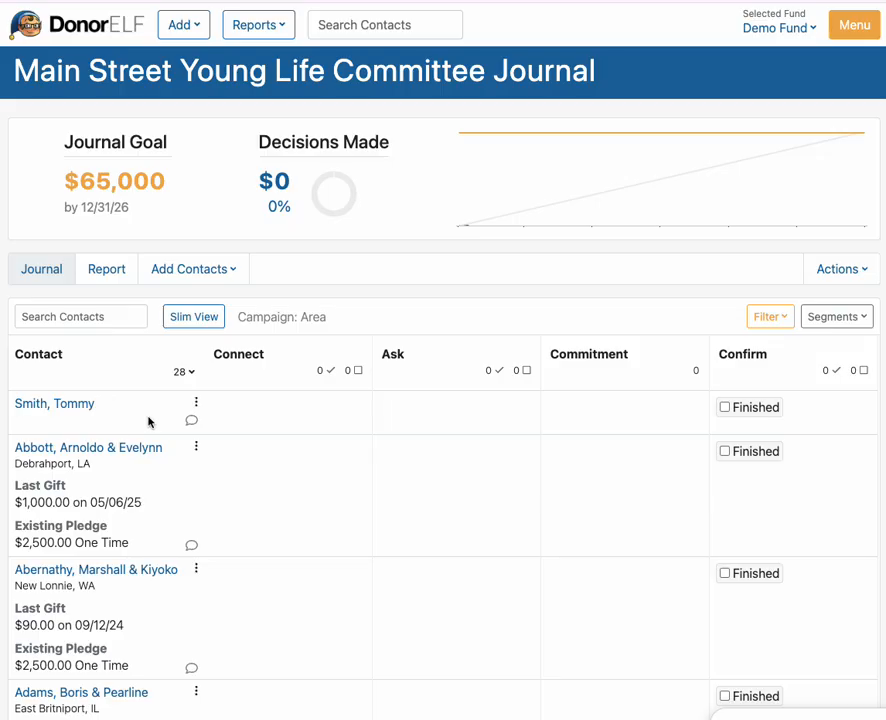
left_click(840, 318)
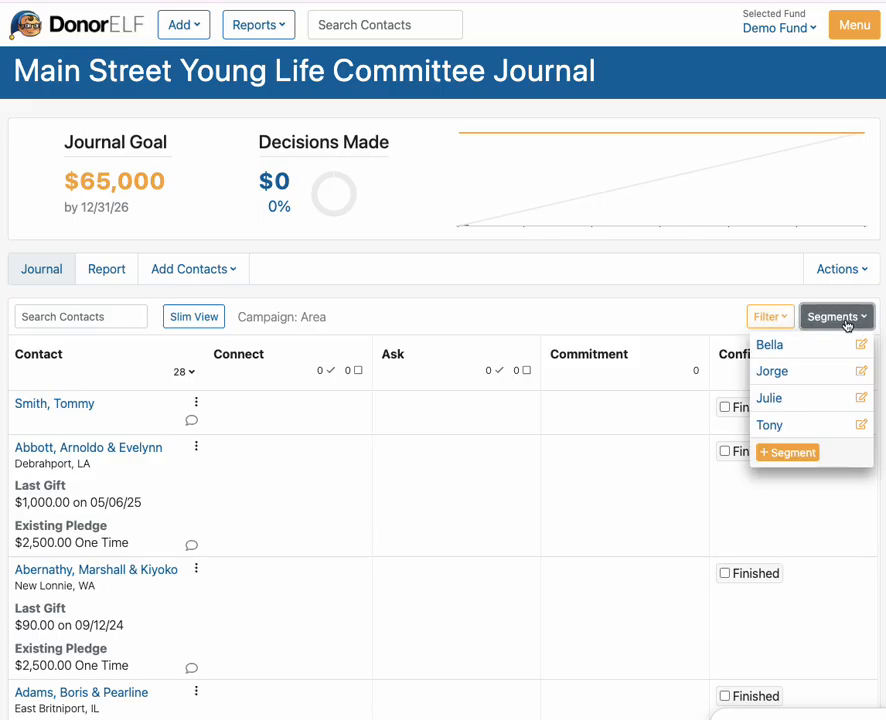
- Filter the journal to the Bella segment so only its two contacts are listed
left_click(772, 349)
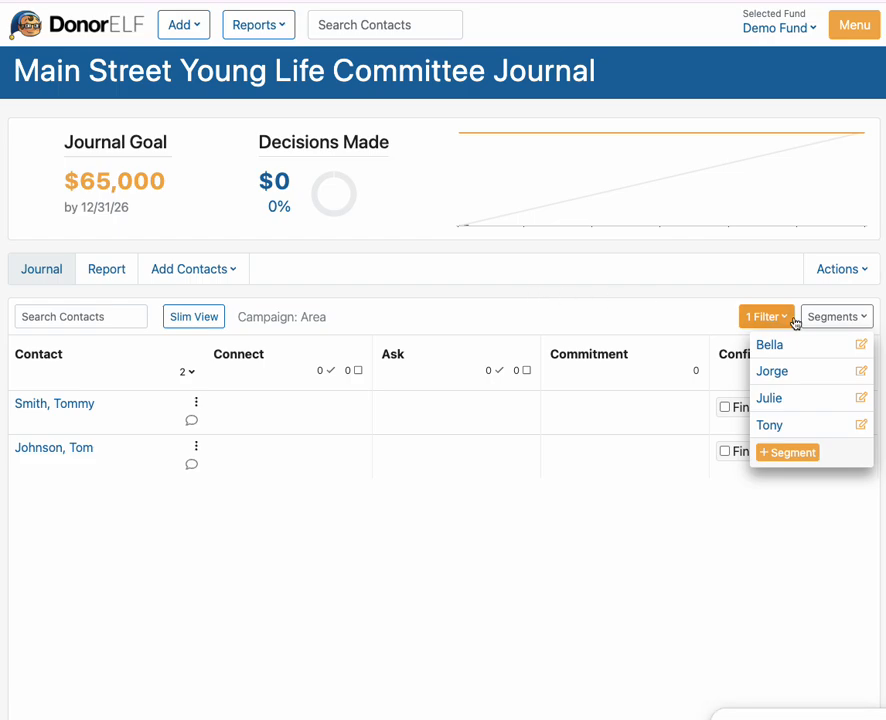
left_click(621, 323)
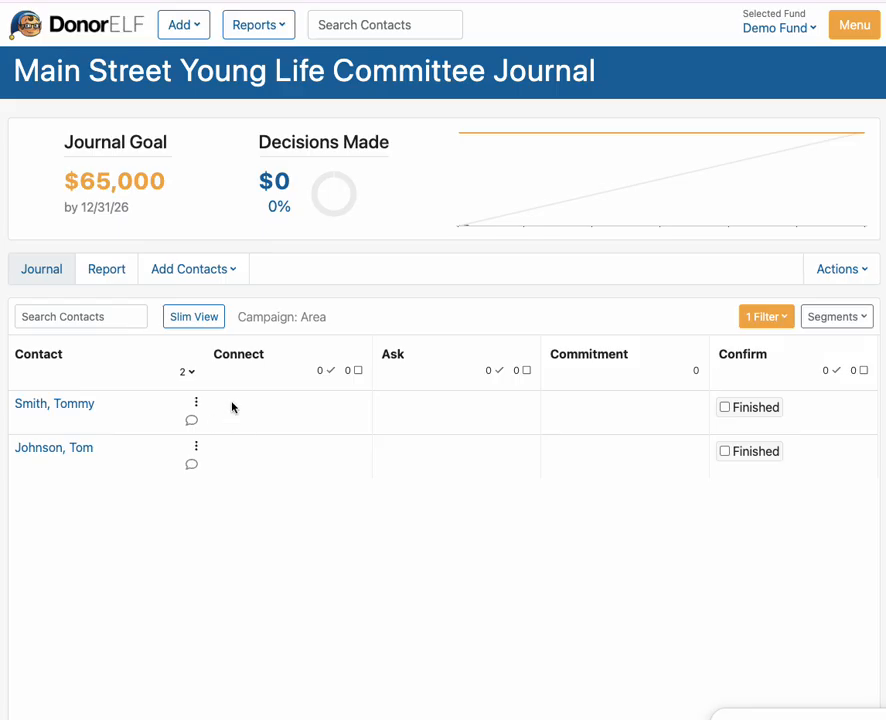
left_click(258, 417)
- Add a Setup Appointment Connect task due 01/15/26, noting the contact works during the day
left_click(245, 411)
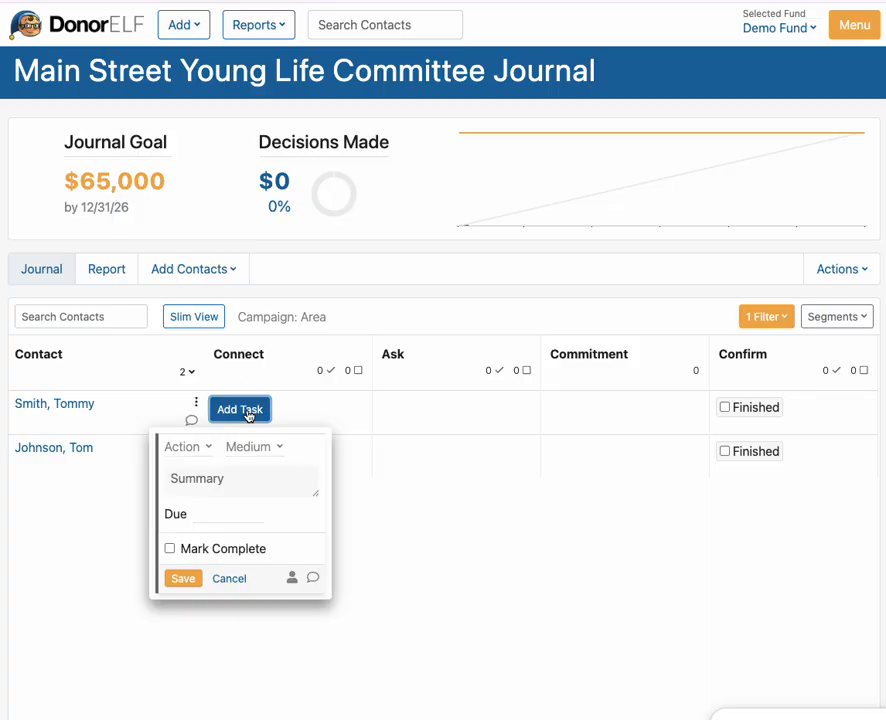
left_click(199, 452)
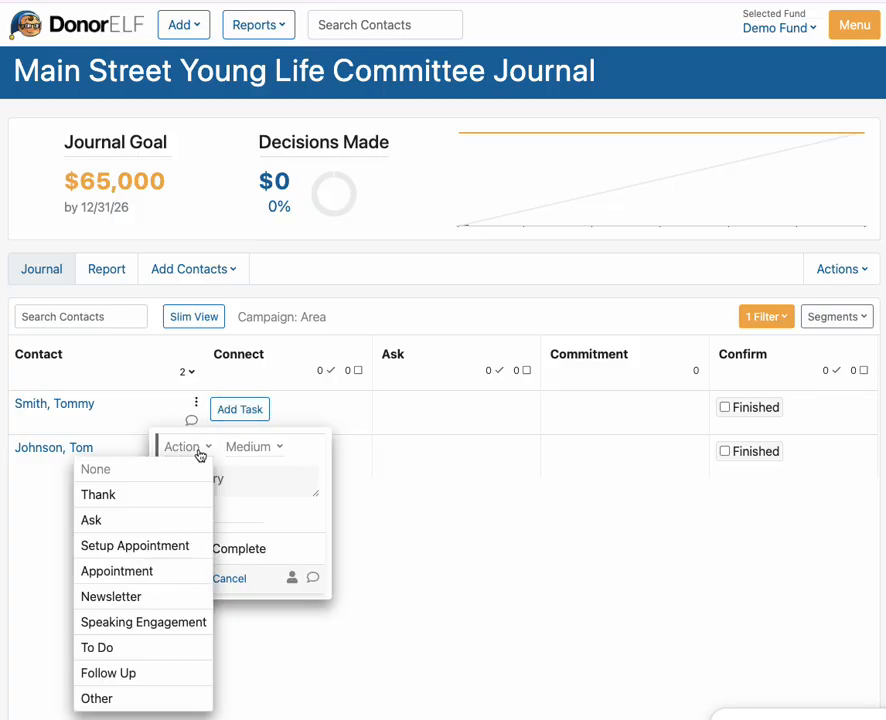
left_click(165, 560)
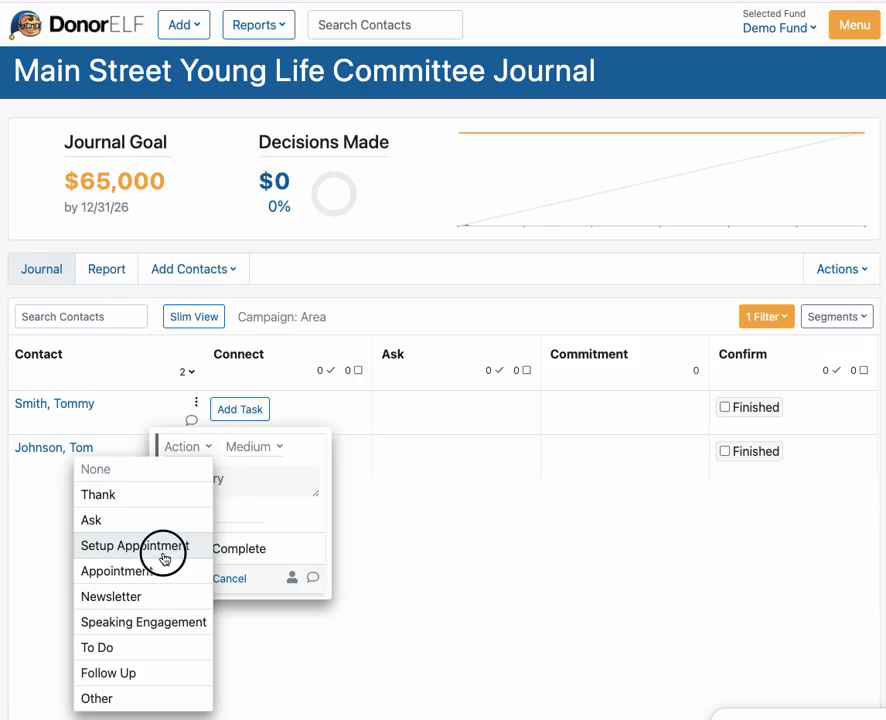
left_click(282, 448)
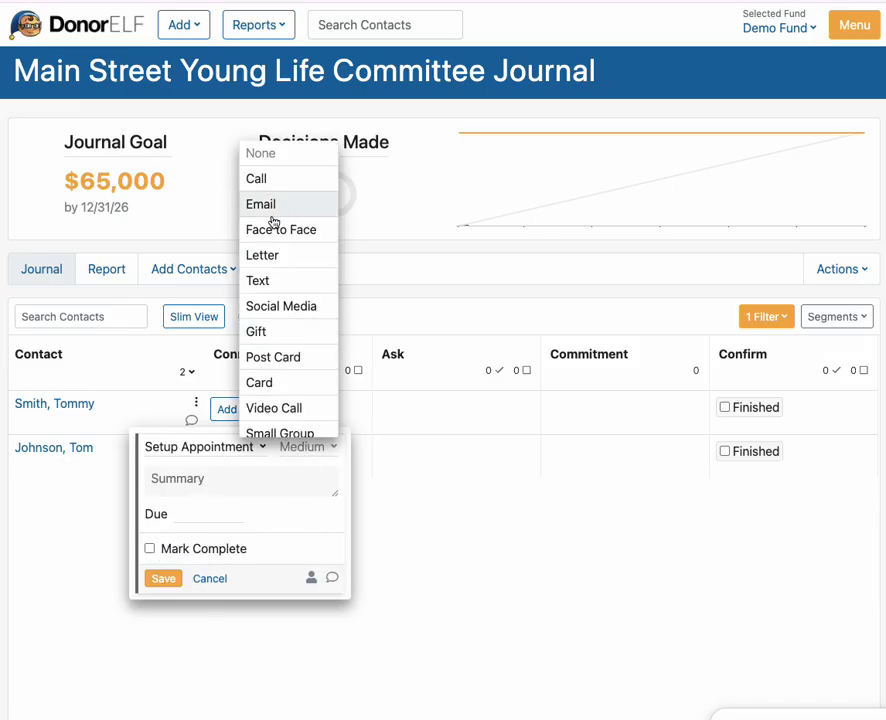
left_click(232, 486)
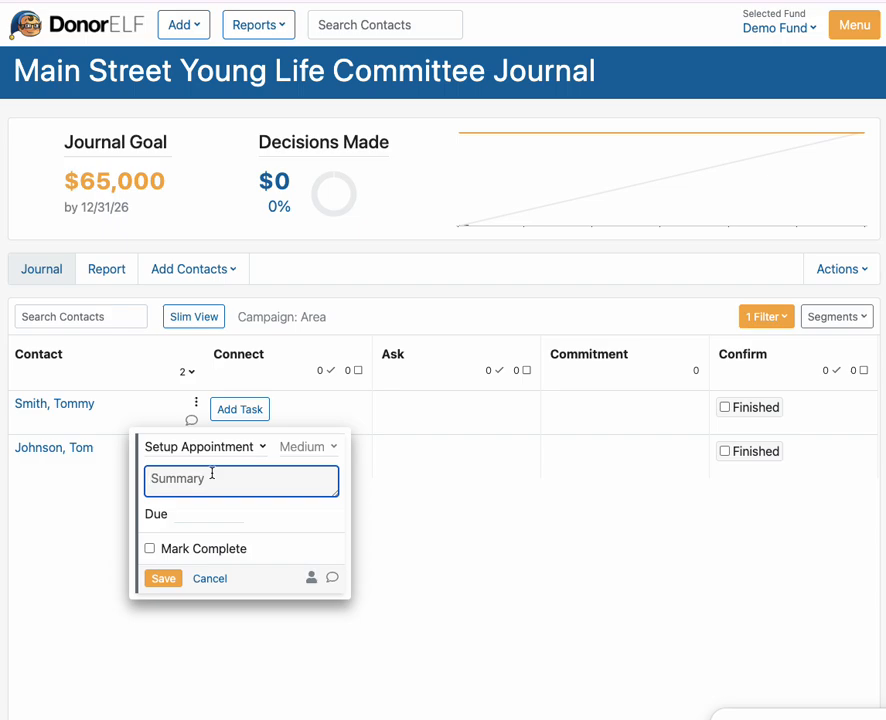
type("Tommy works during thed")
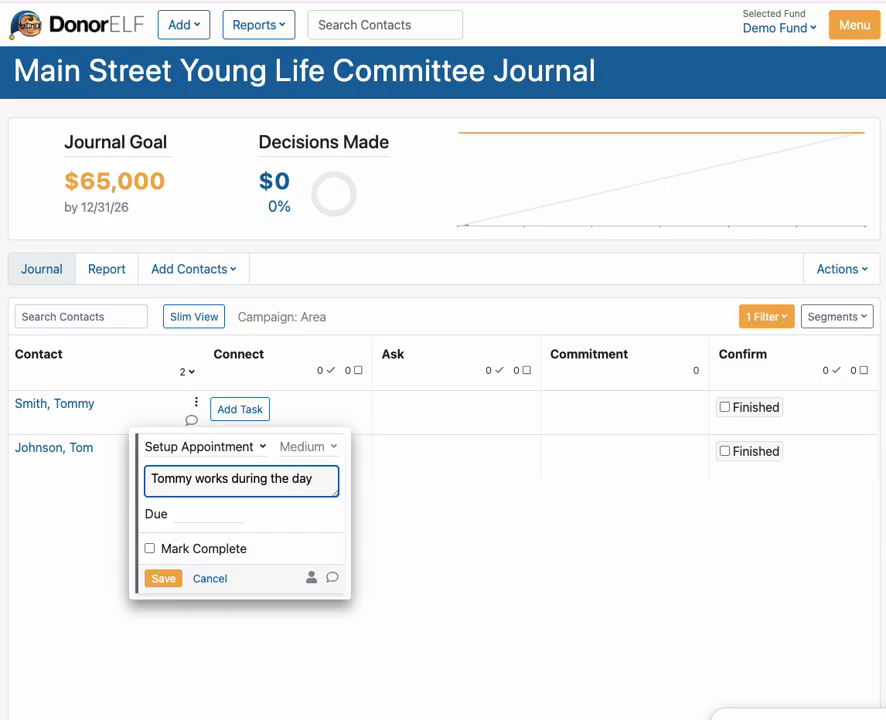
left_click(192, 513)
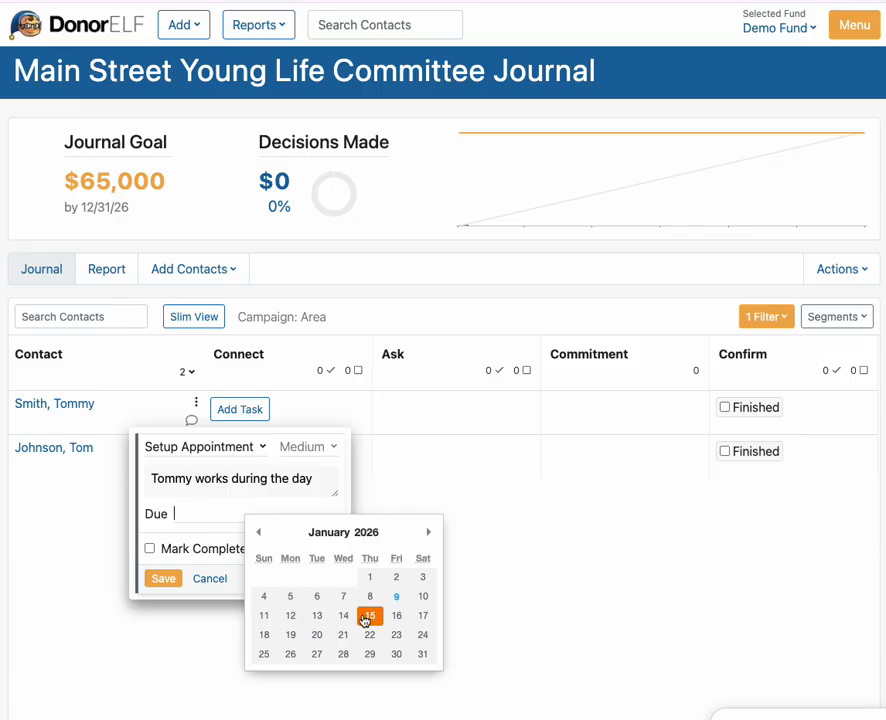
type("d")
key("BackSpace")
left_click(366, 617)
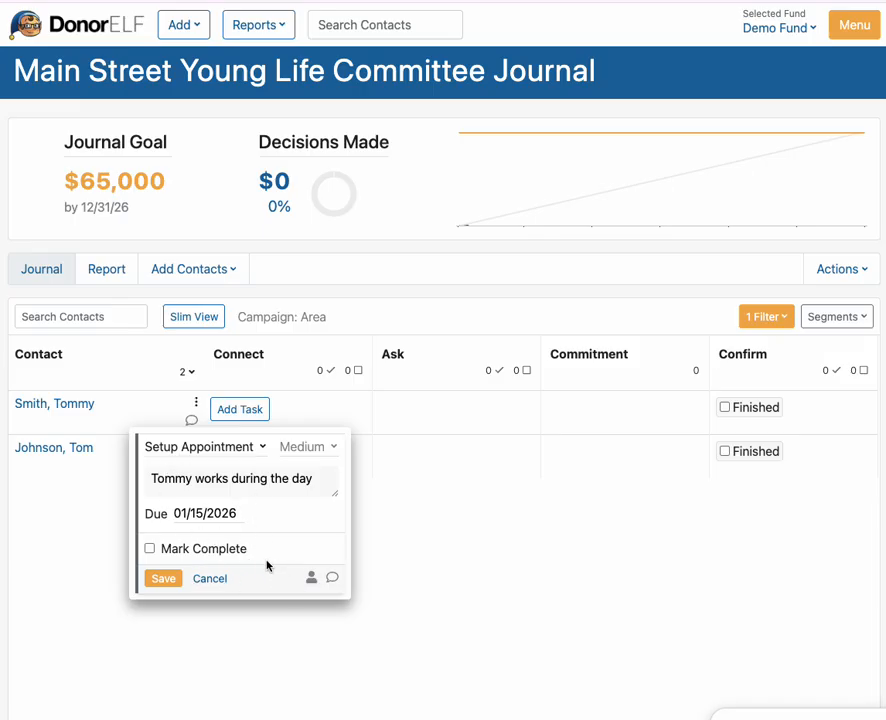
left_click(172, 580)
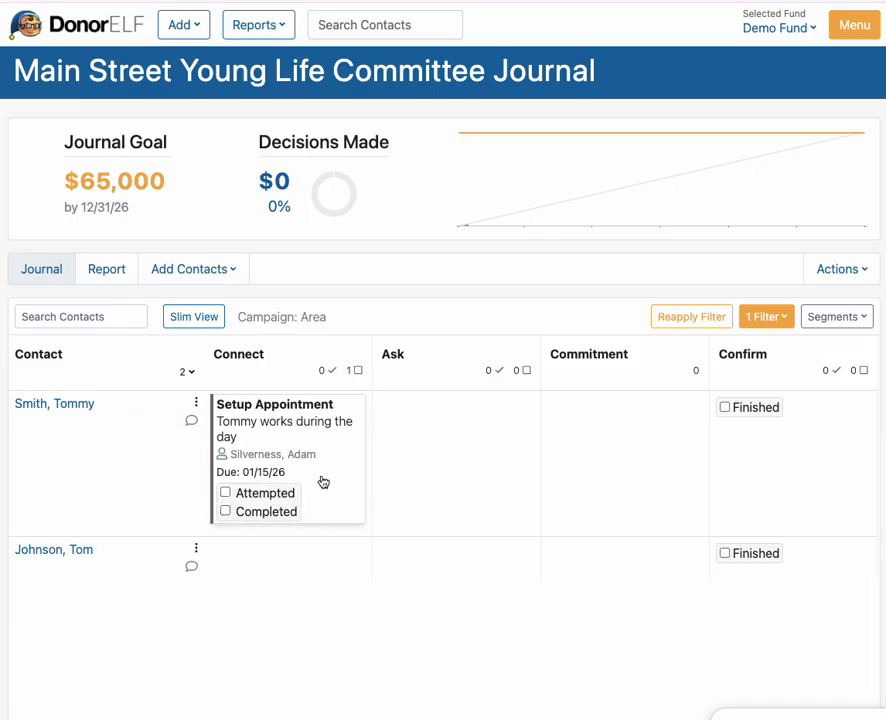
- Mark the appointment attempted and add a completed Follow Up Text task due 01/16/26
left_click(225, 494)
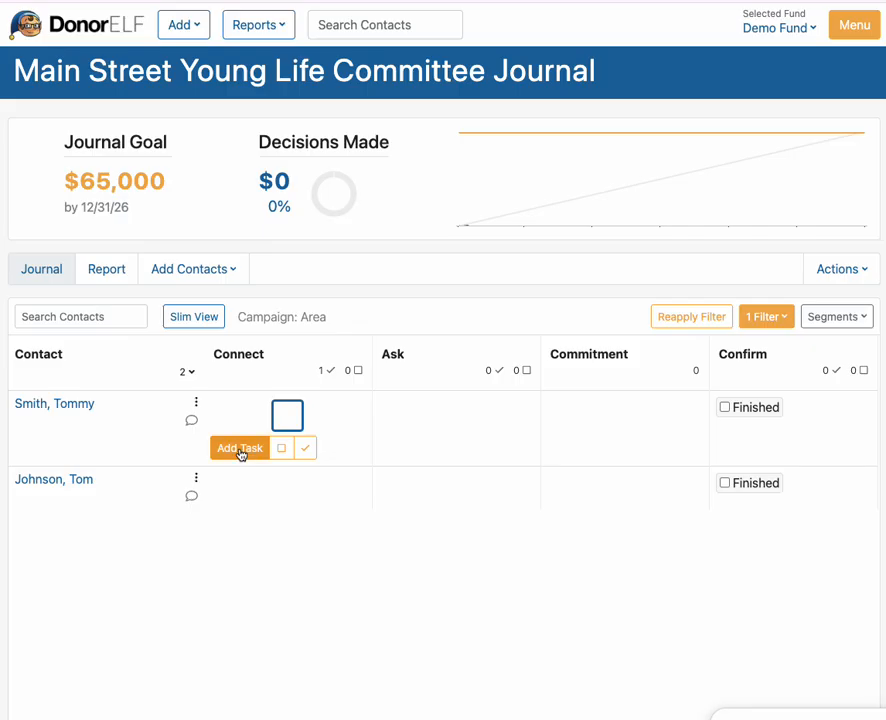
left_click(241, 452)
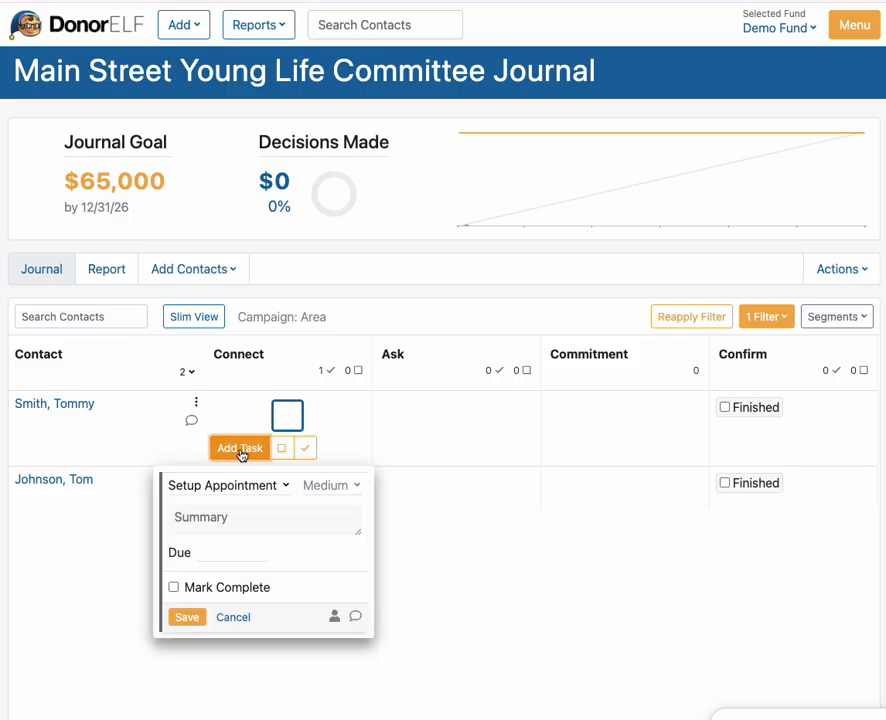
left_click(246, 489)
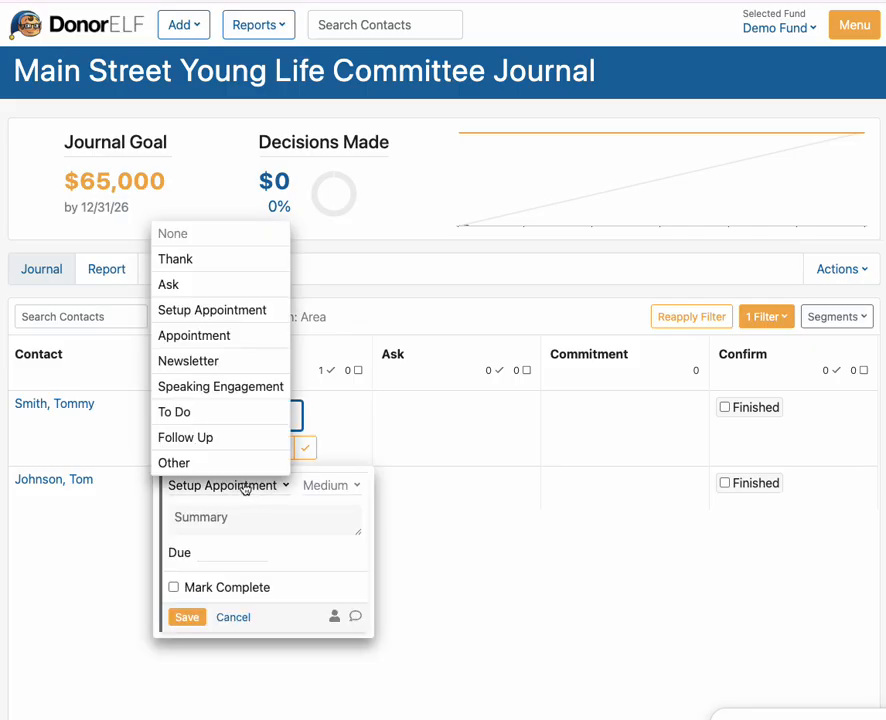
left_click(218, 438)
left_click(305, 495)
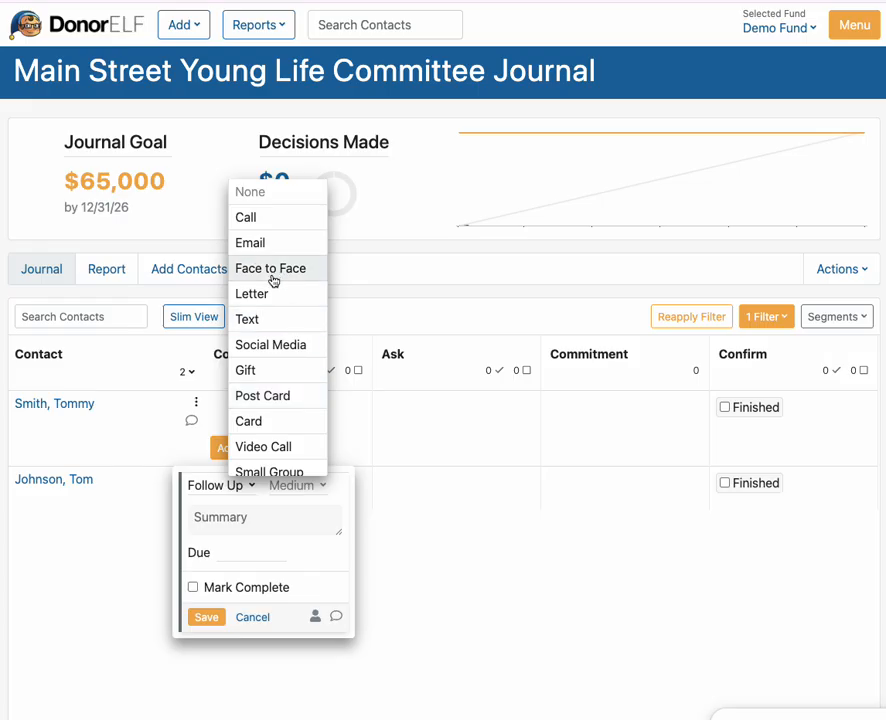
left_click(265, 330)
left_click(200, 555)
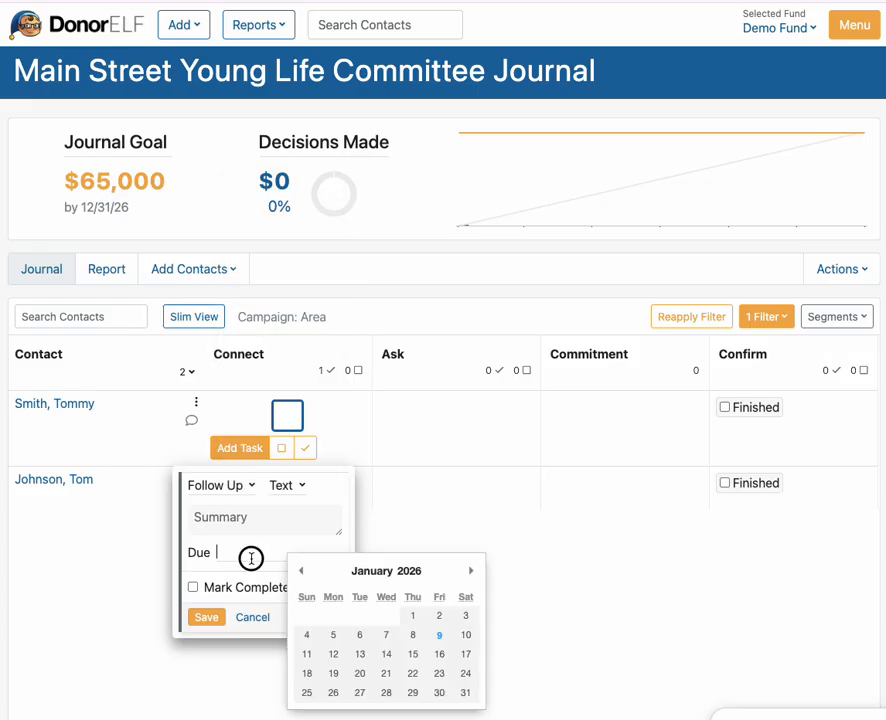
left_click(439, 655)
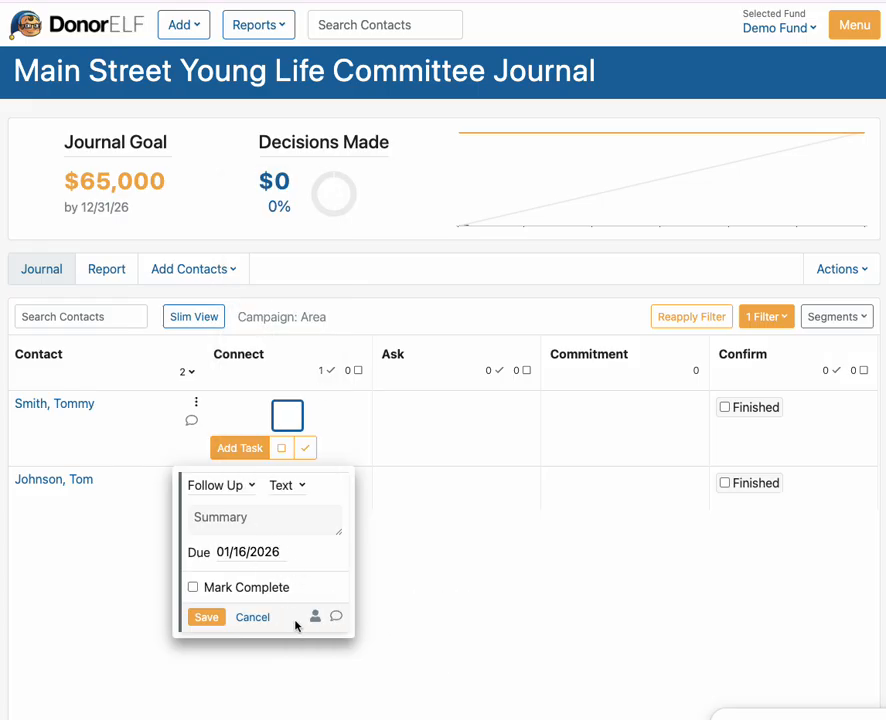
left_click(206, 620)
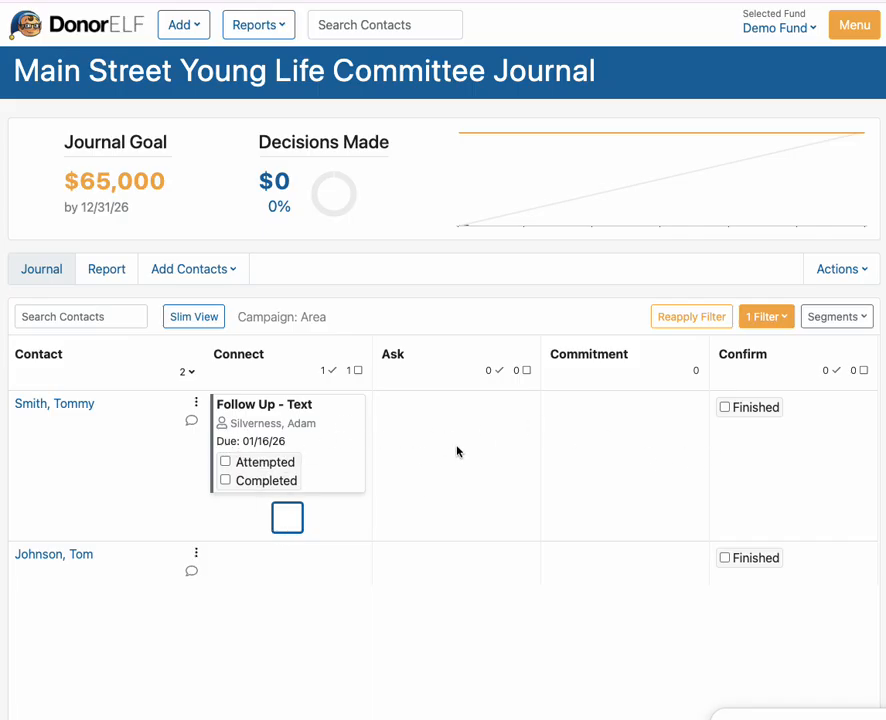
left_click(226, 482)
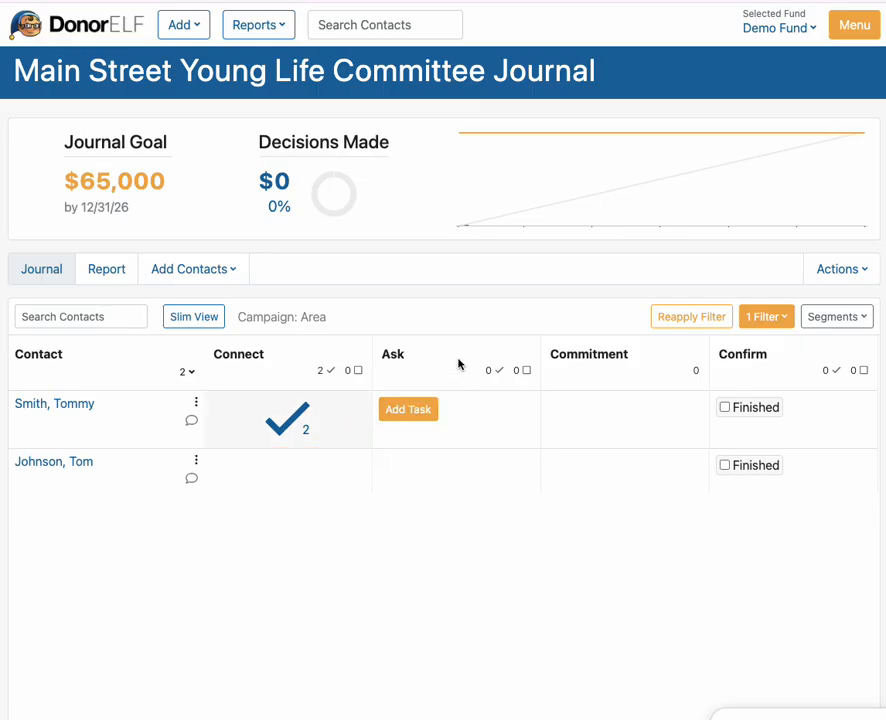
- Add an Ask task with a $2500 summary, due 01/20/2026, and mark it completed
left_click(410, 414)
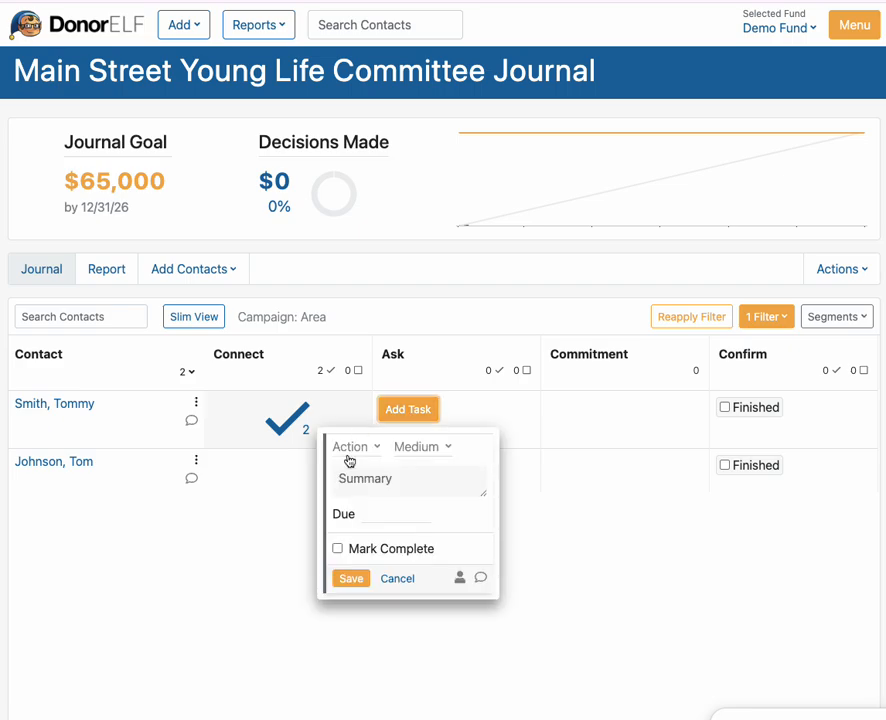
left_click(349, 451)
left_click(340, 522)
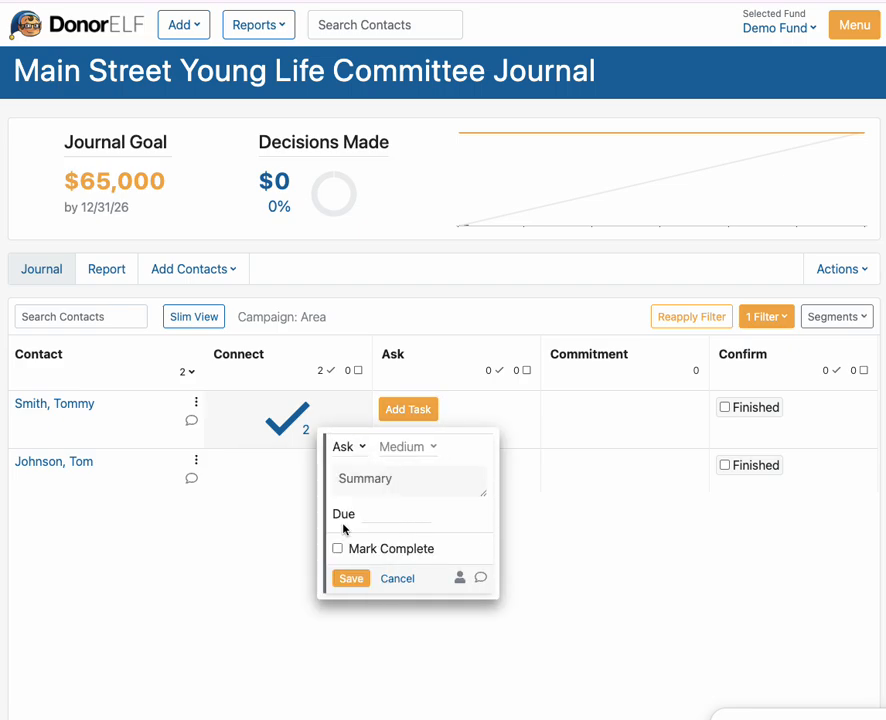
left_click(412, 481)
type("$2500")
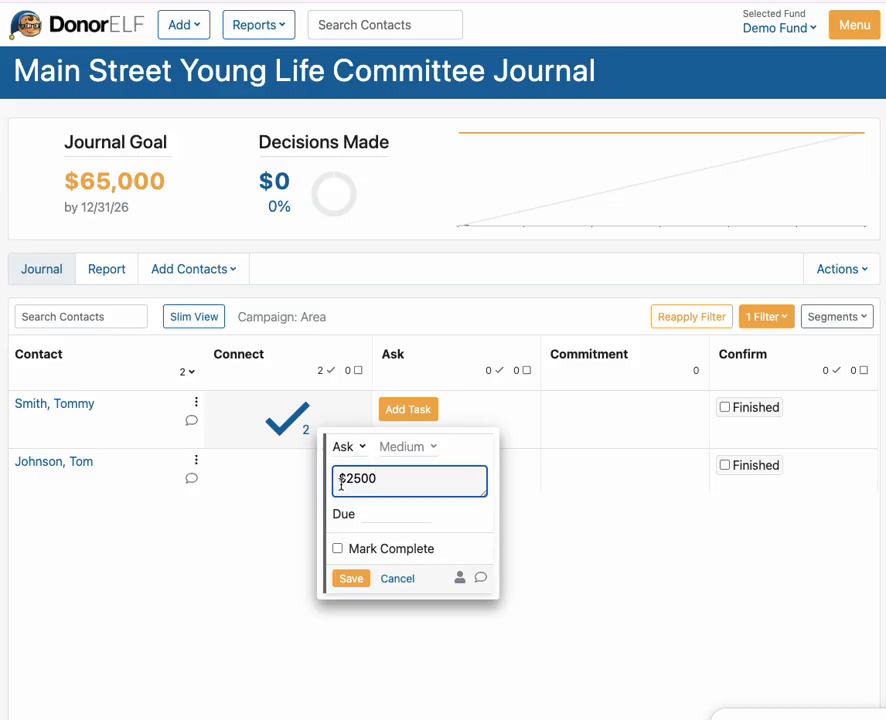
left_click(403, 513)
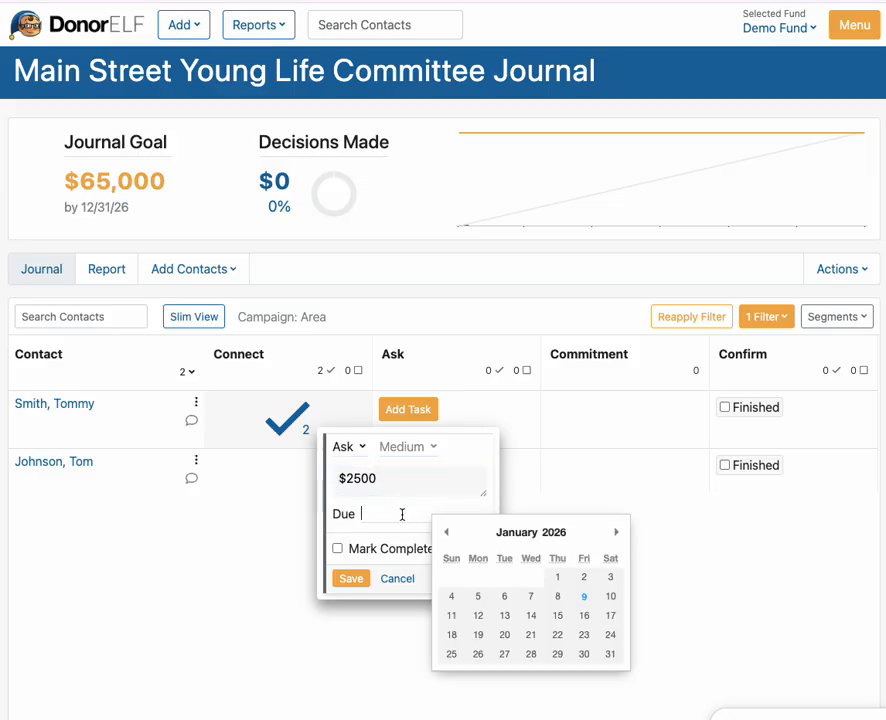
left_click(512, 698)
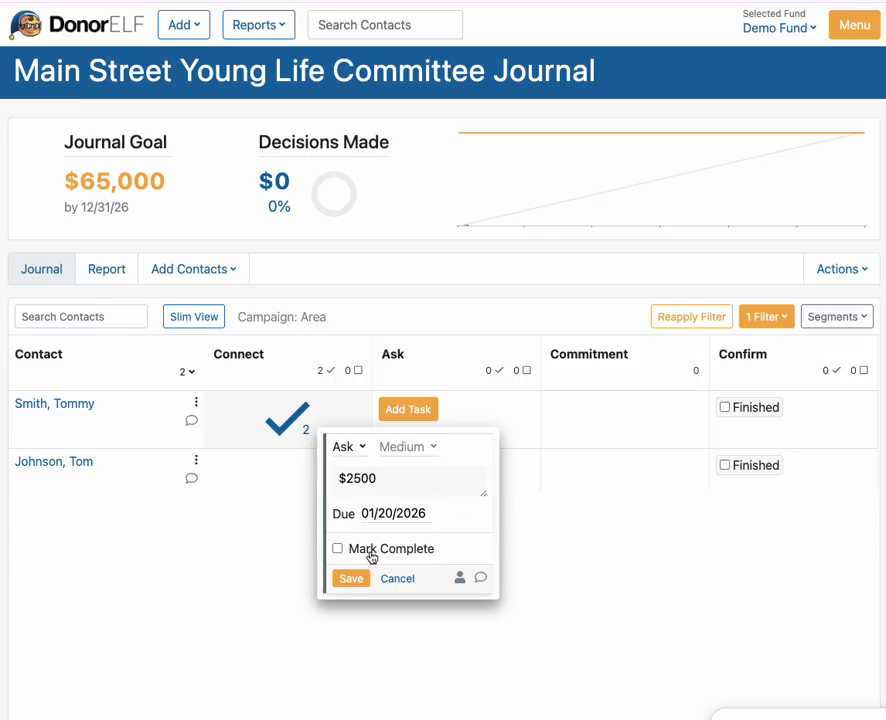
left_click(351, 578)
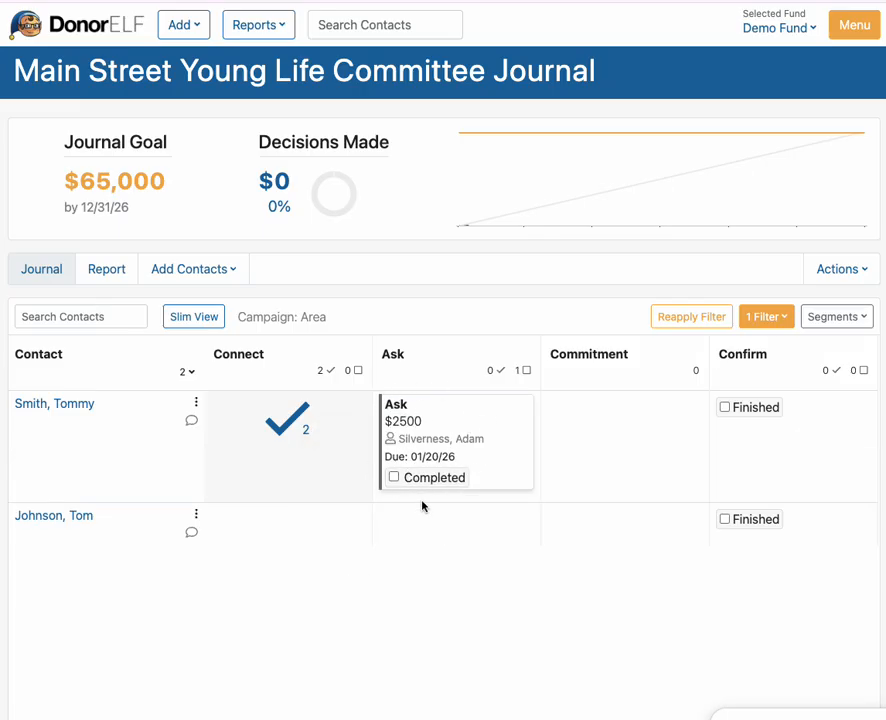
left_click(394, 478)
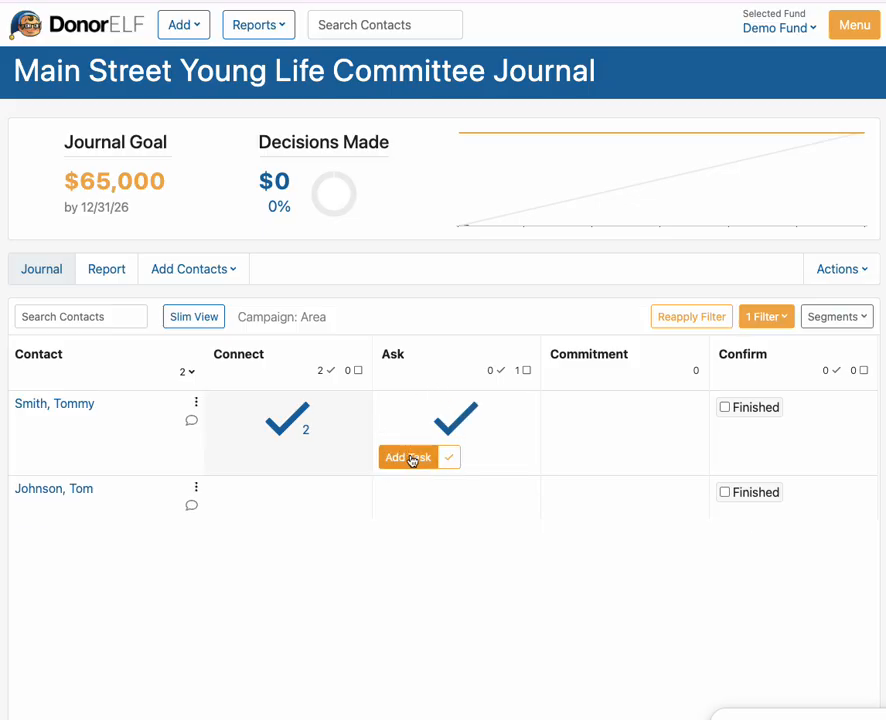
- Begin a new Ask-stage task, try the Follow Up type, then view the completed $2500 Ask task
left_click(415, 462)
left_click(372, 495)
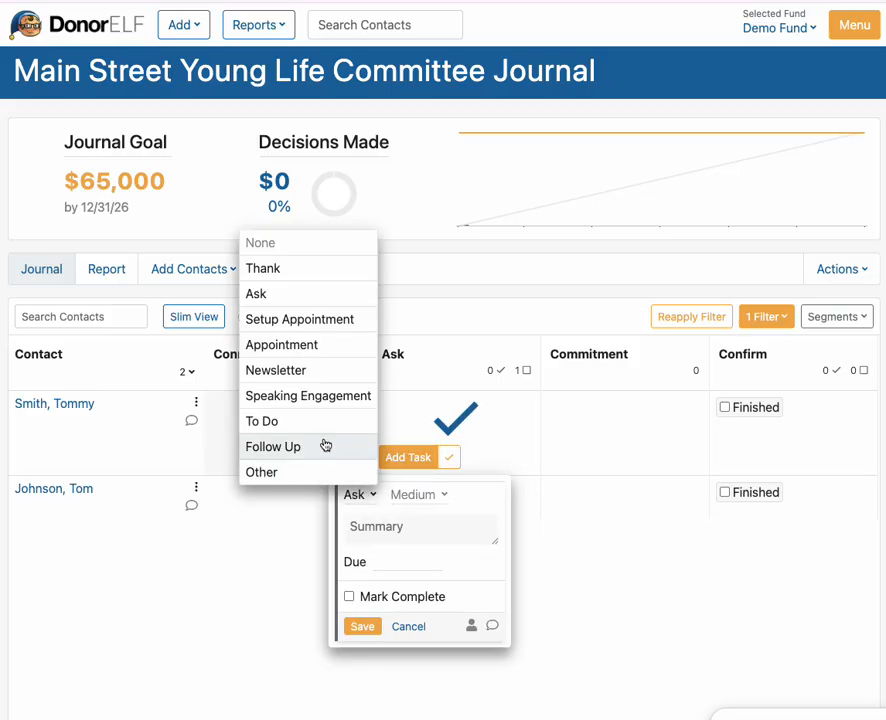
left_click(324, 447)
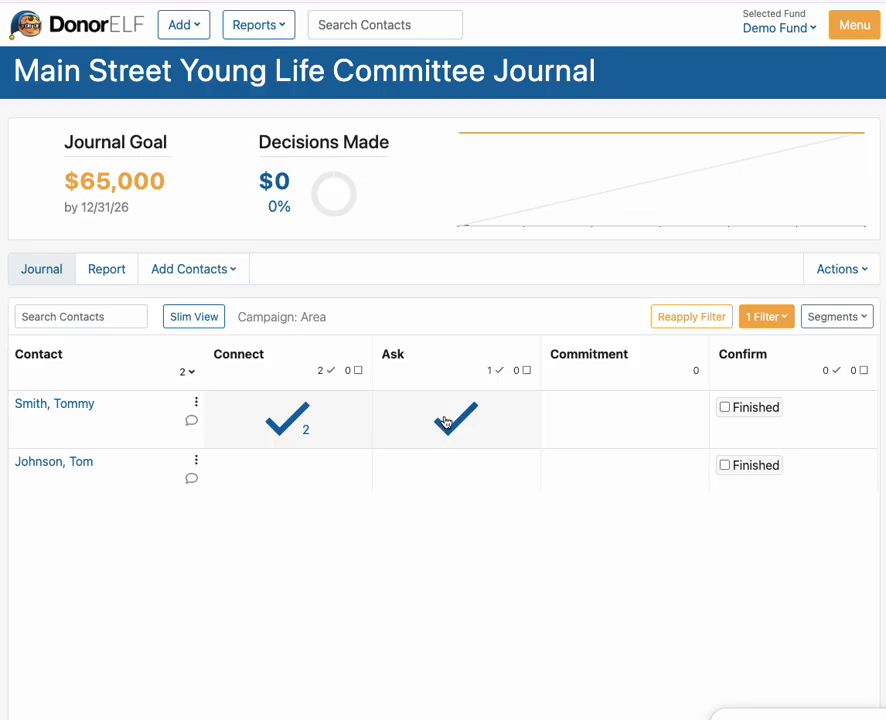
left_click(450, 422)
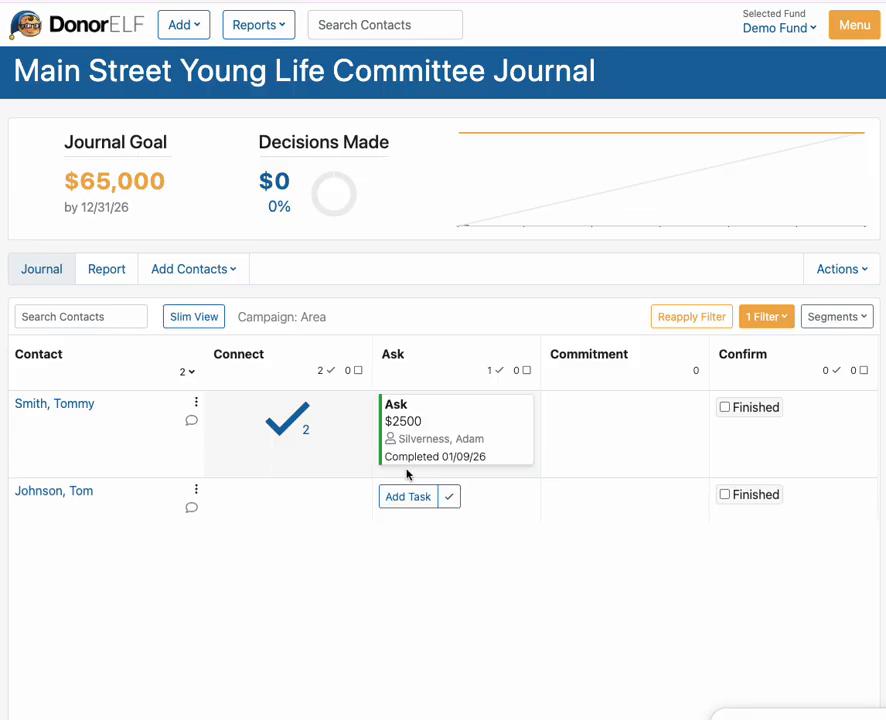
- Save a second Ask task due 01/23/2026 and mark it completed
left_click(408, 487)
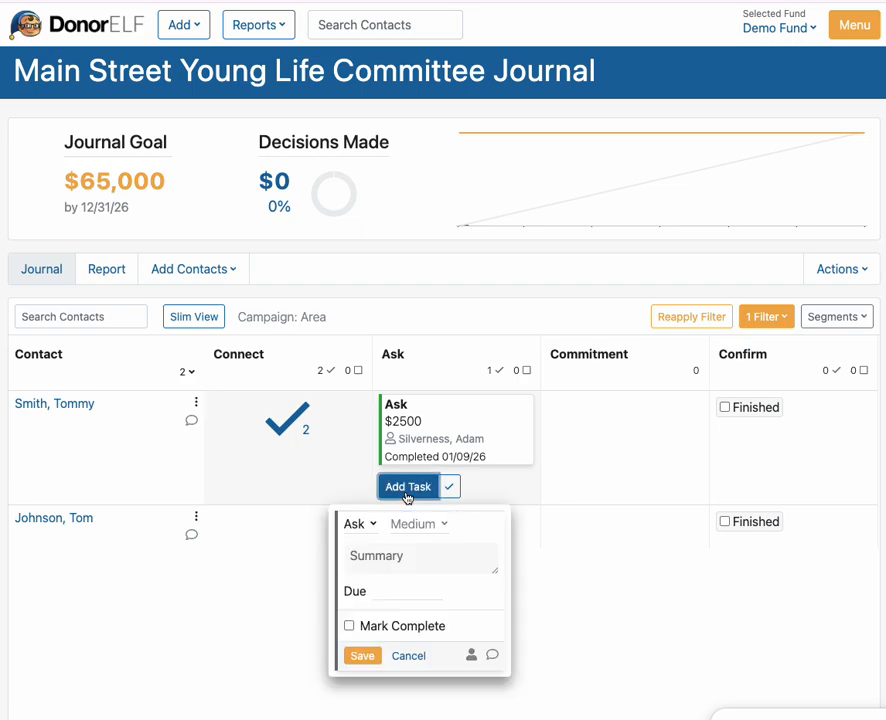
left_click(383, 589)
left_click(595, 711)
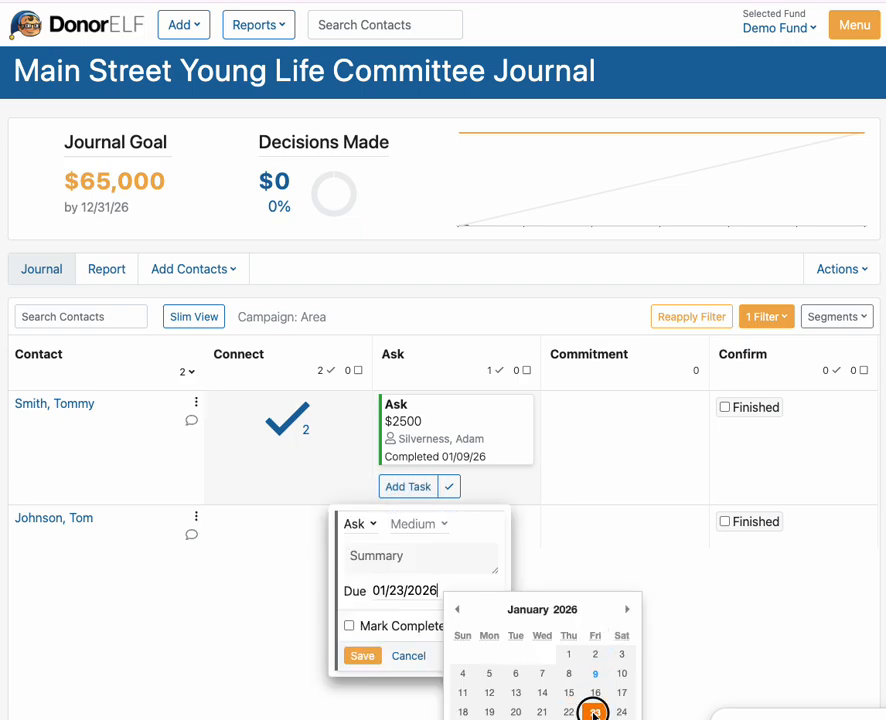
left_click(362, 656)
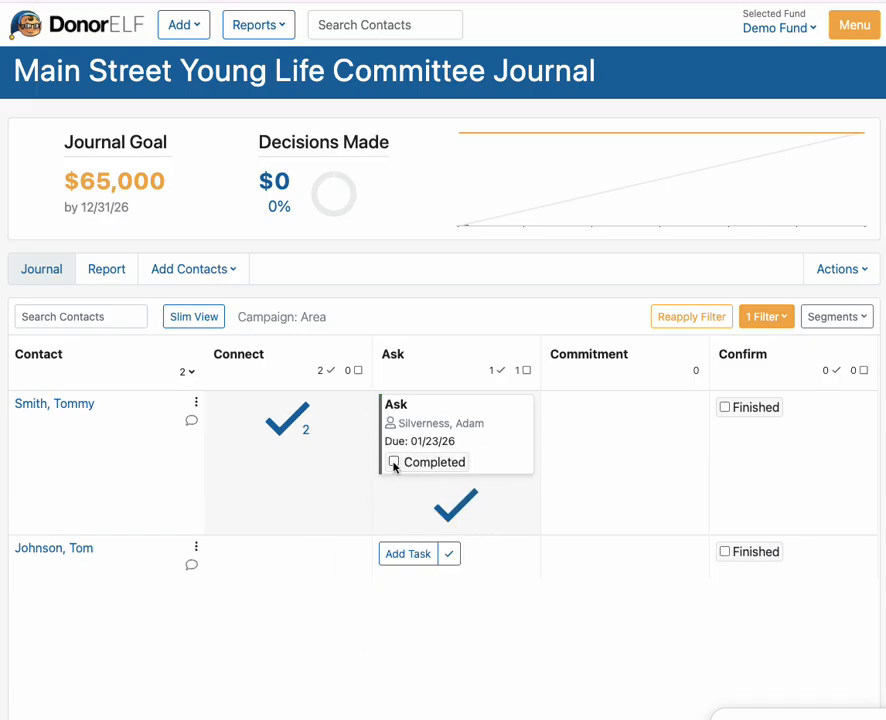
left_click(394, 463)
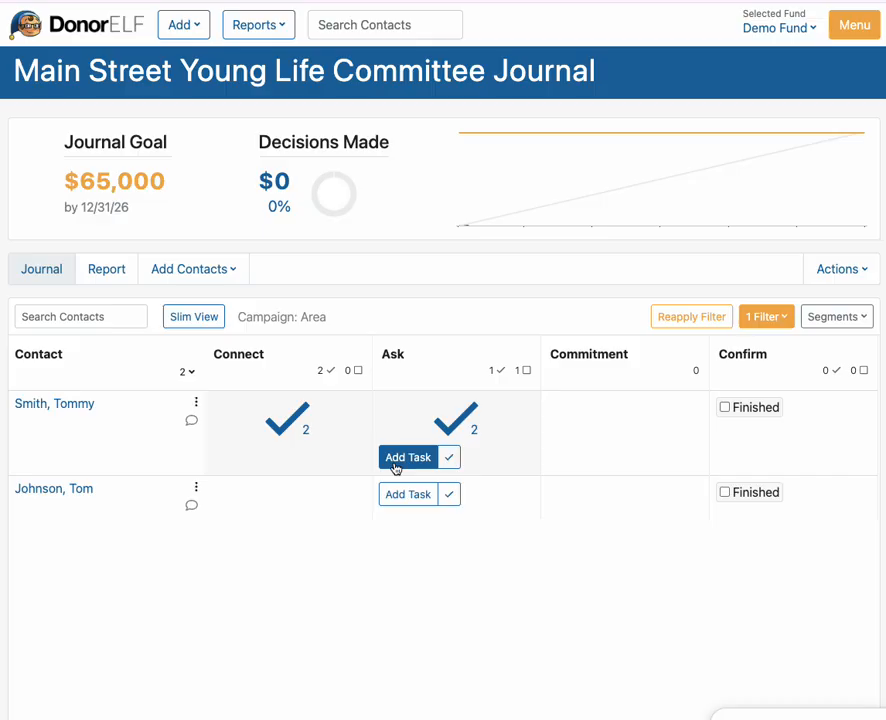
- Save a Yes Commitment decision: one-time 2500 pledge starting 02/01/2026
mouse_move(580, 409)
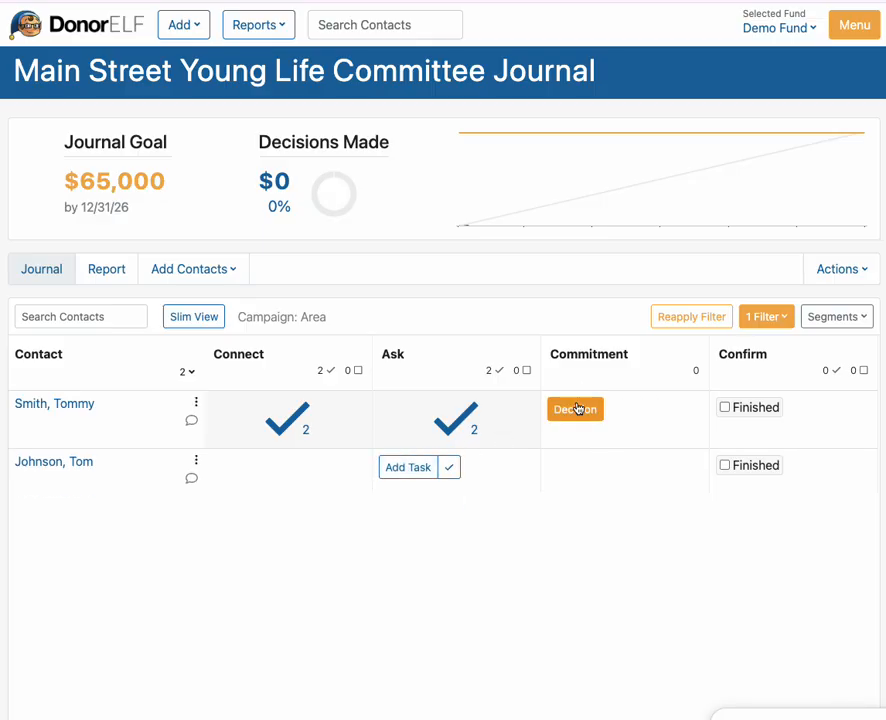
left_click(585, 412)
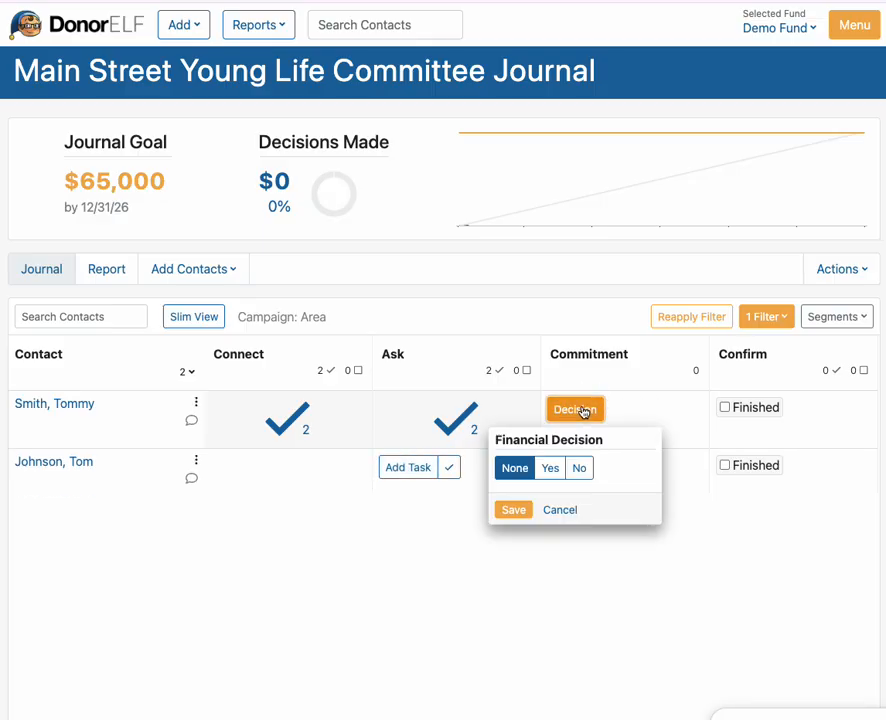
left_click(579, 468)
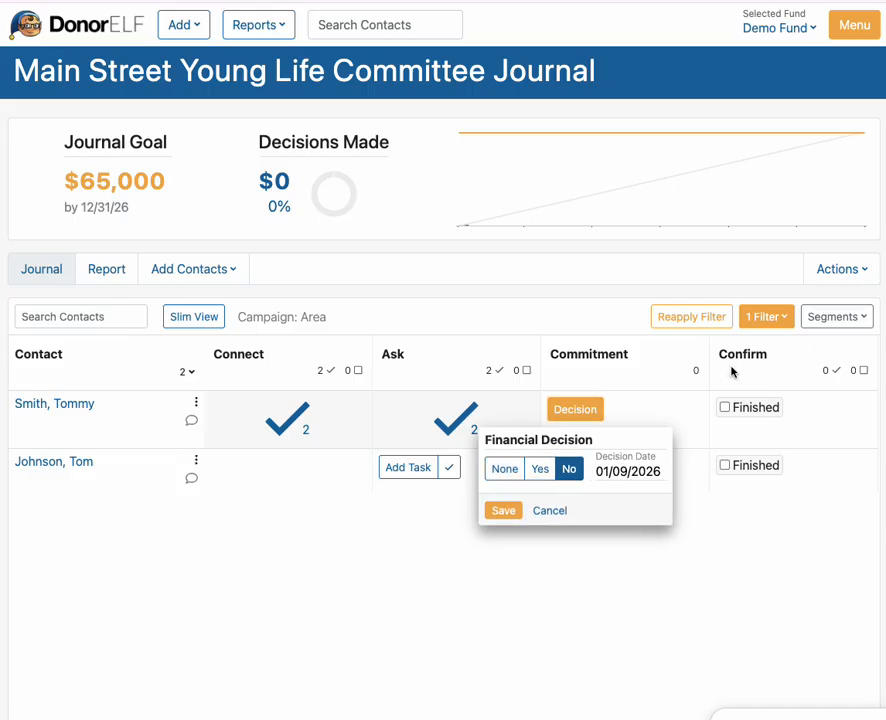
left_click(539, 471)
left_click(520, 538)
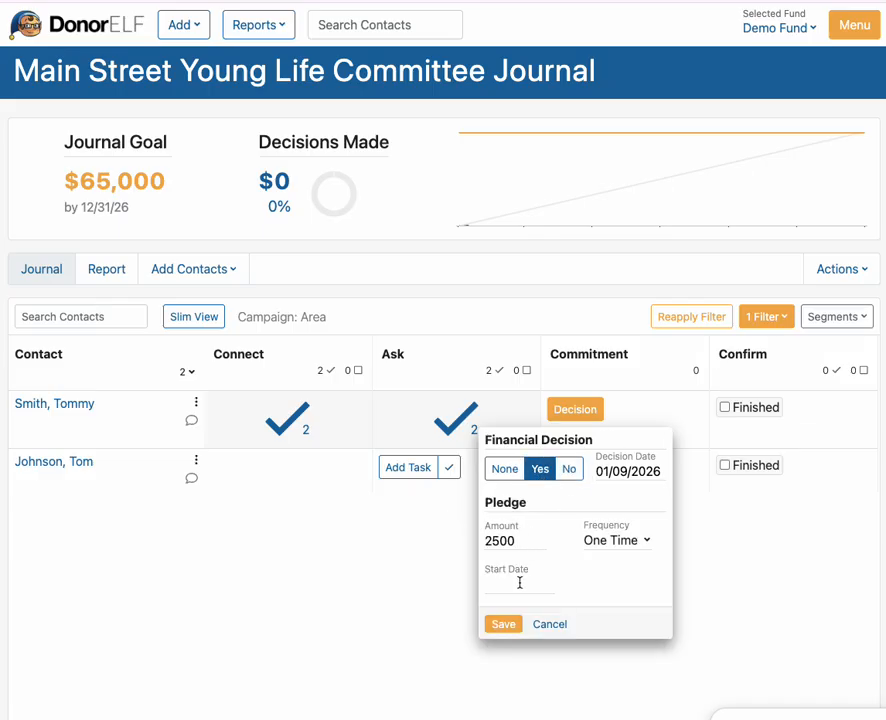
left_click(520, 582)
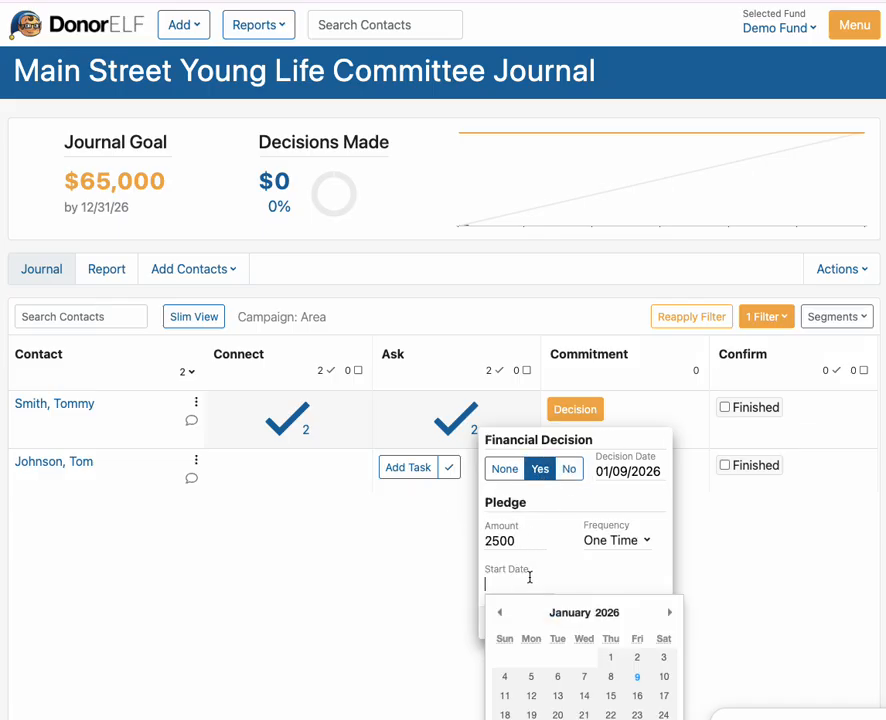
left_click(669, 613)
left_click(510, 657)
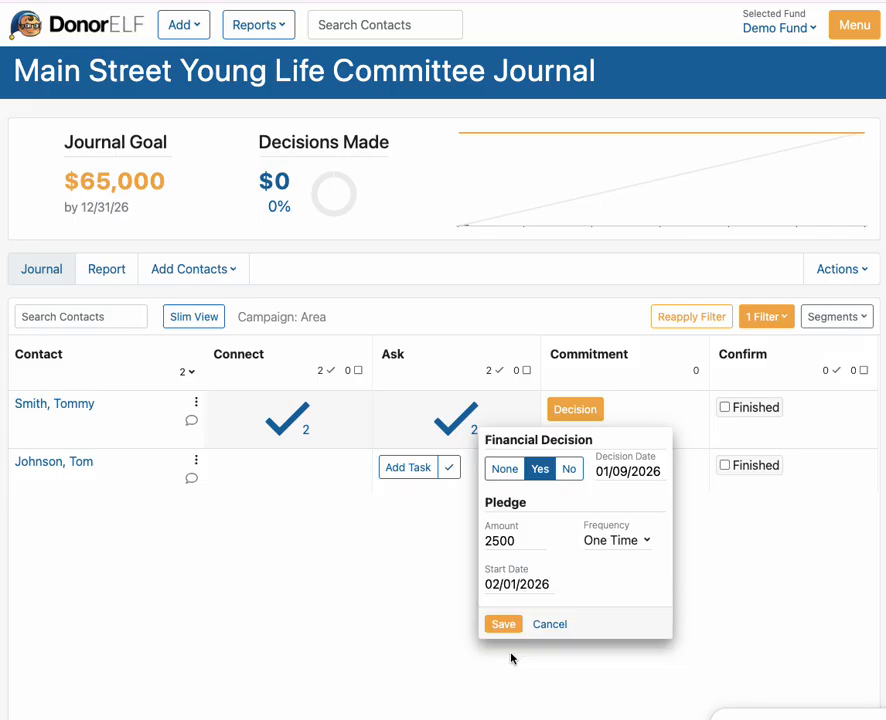
left_click(504, 624)
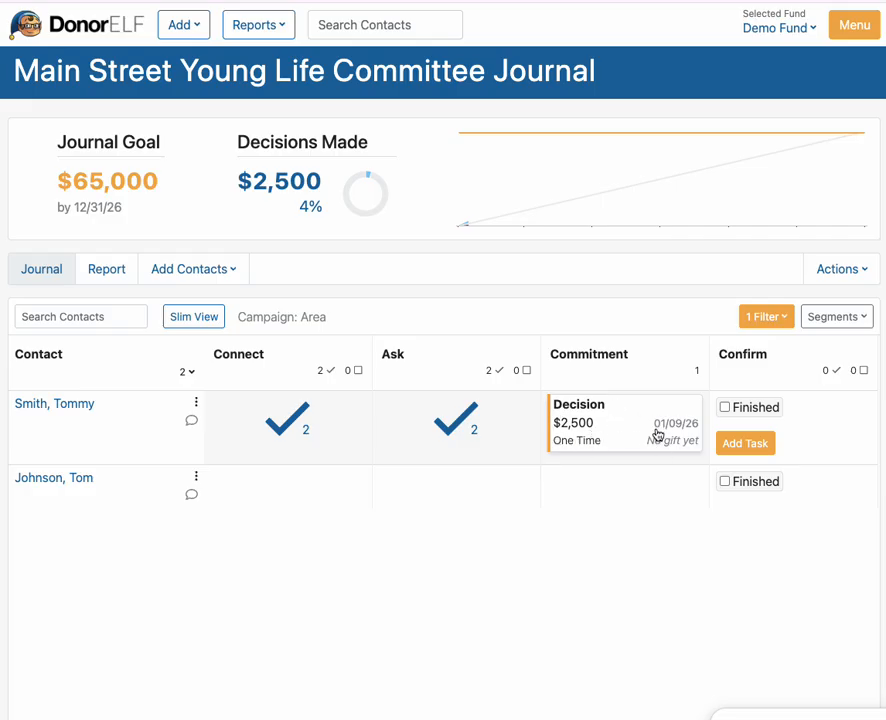
- Save a completed Thank task due 01/19/2026 under Confirm, then tick Finished
left_click(745, 448)
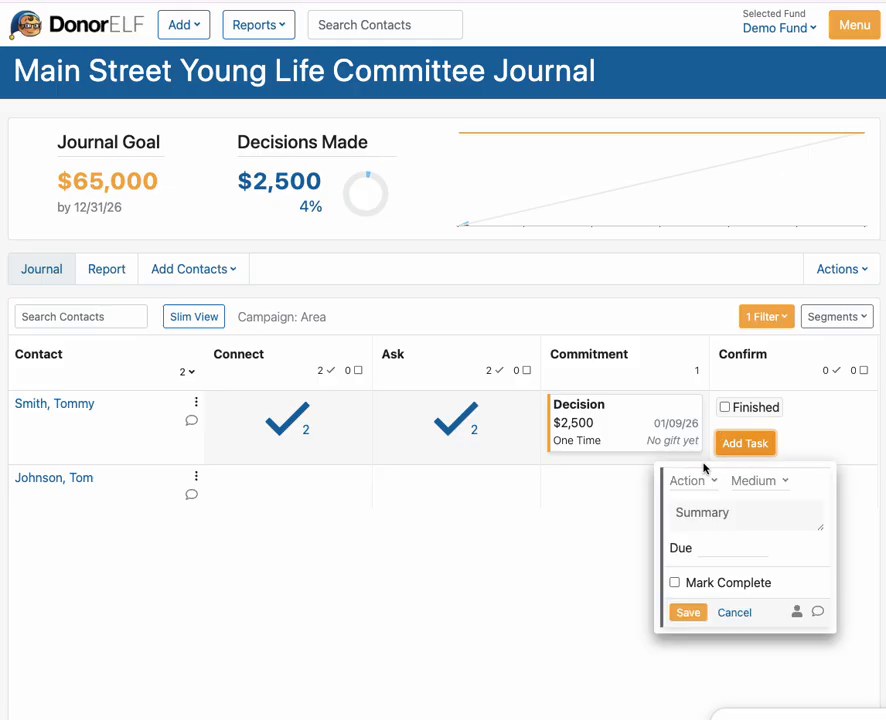
left_click(690, 480)
left_click(631, 265)
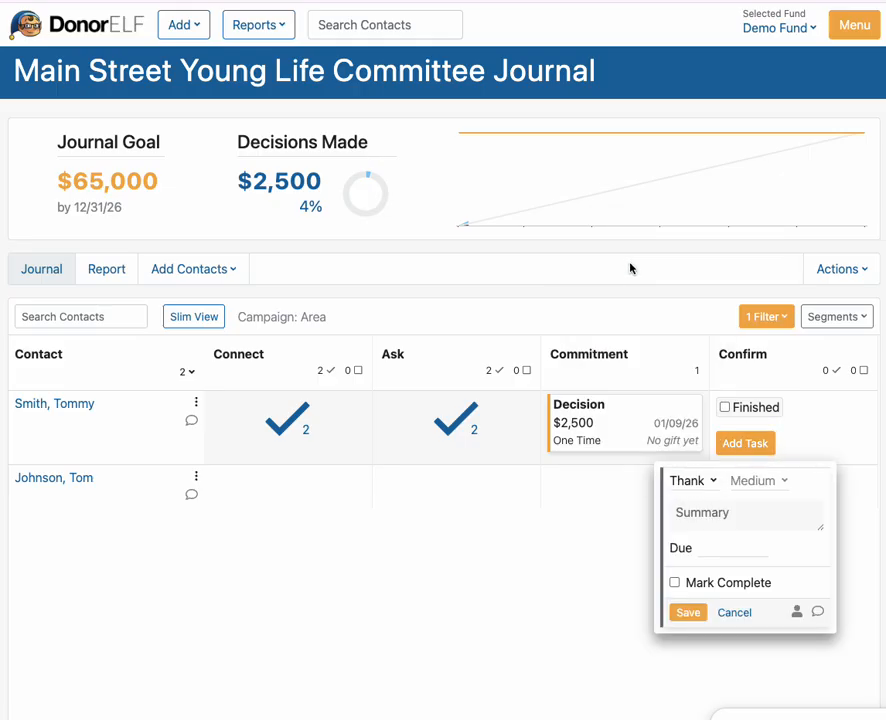
left_click(671, 546)
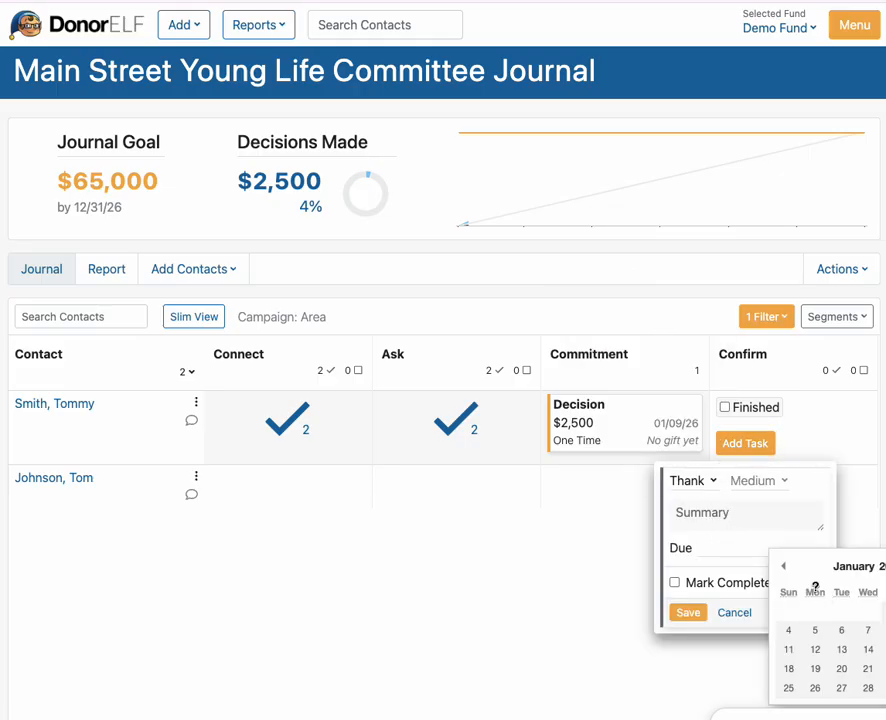
left_click(812, 669)
left_click(687, 612)
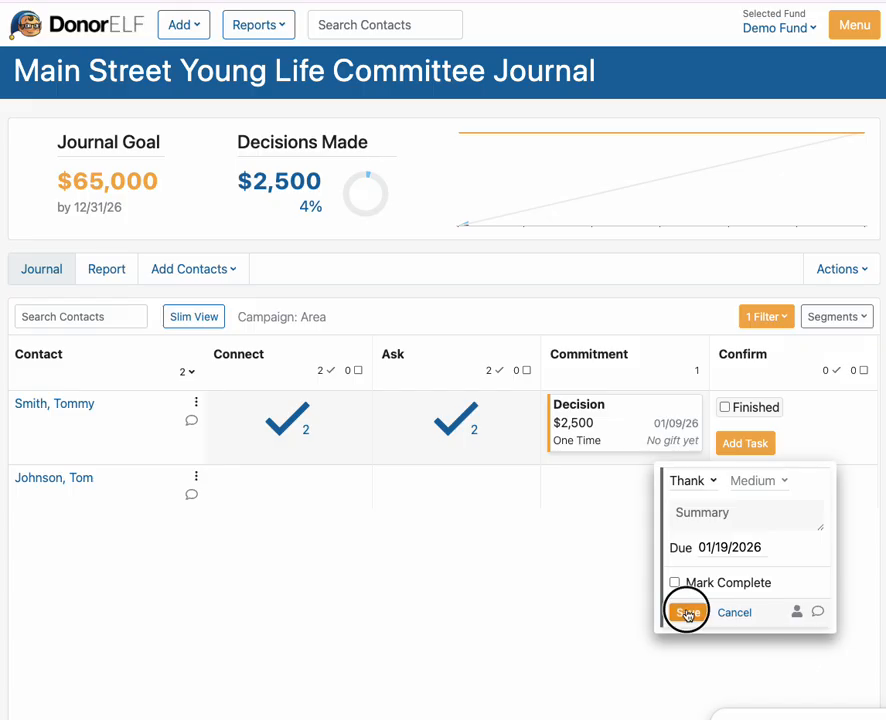
left_click(731, 495)
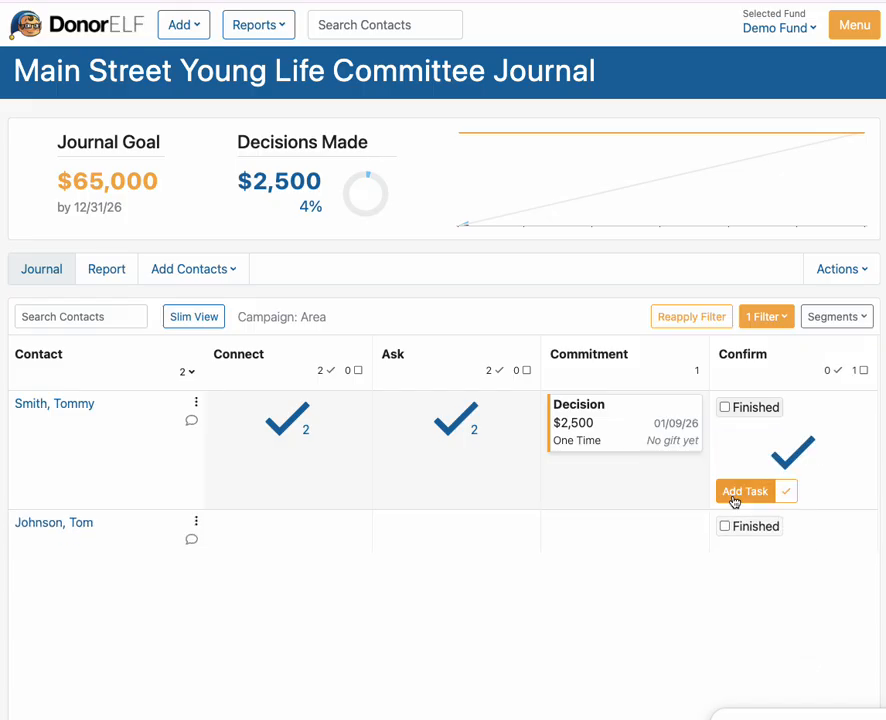
left_click(727, 408)
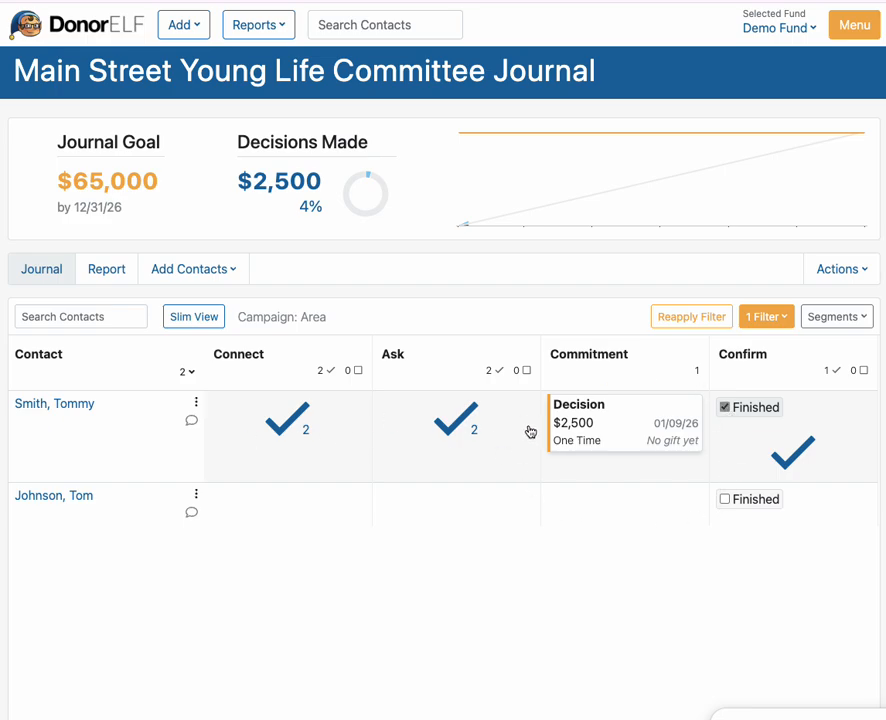
mouse_move(290, 512)
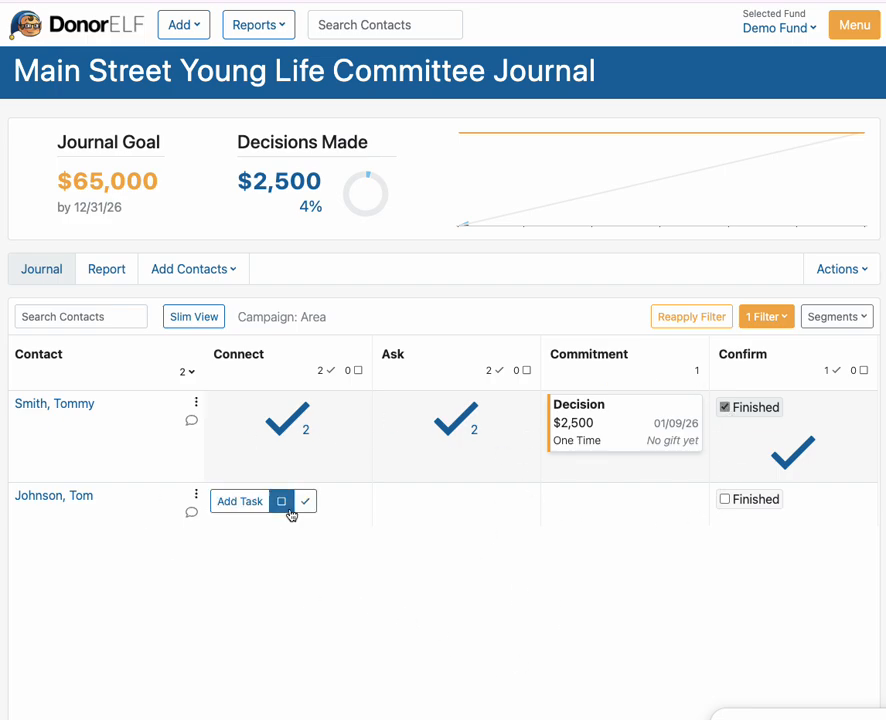